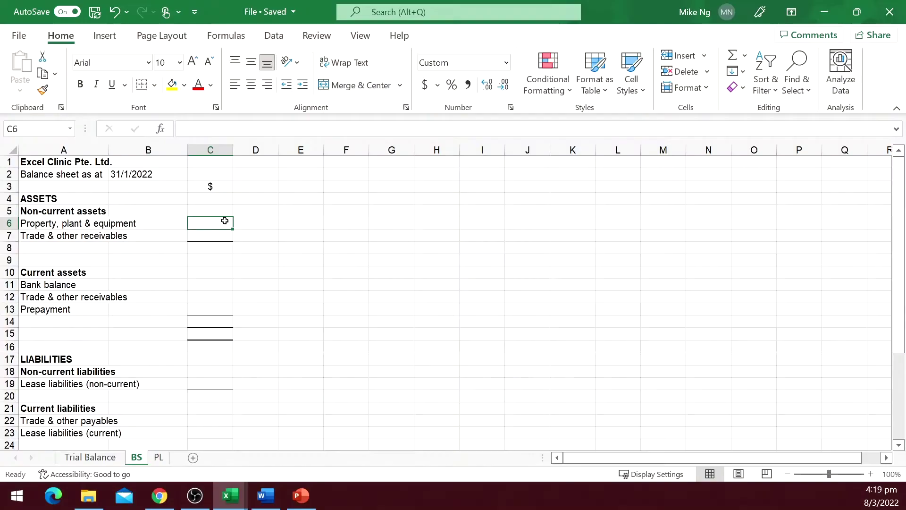
# In BS!C6, total Trial Balance debits C2:C7 minus credits D2:D7 for property, plant & equipment
pyautogui.write('=sum(')
pyautogui.click(90, 457)
pyautogui.moveTo(358, 174); pyautogui.dragTo(358, 235)
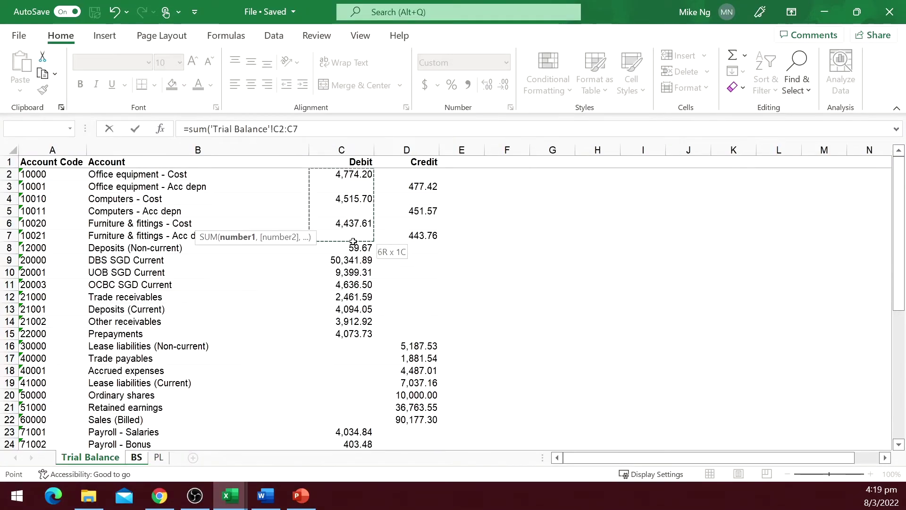
pyautogui.write(')-sum(')
pyautogui.moveTo(427, 174); pyautogui.dragTo(434, 239)
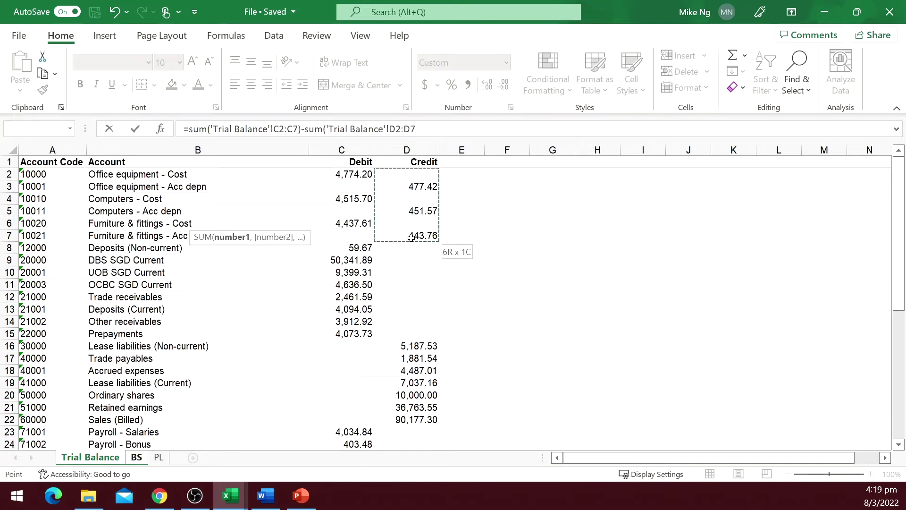
pyautogui.press('Return')
# Set trade receivables in C7 to reference the Trial Balance Deposits debit in C8
pyautogui.write('=')
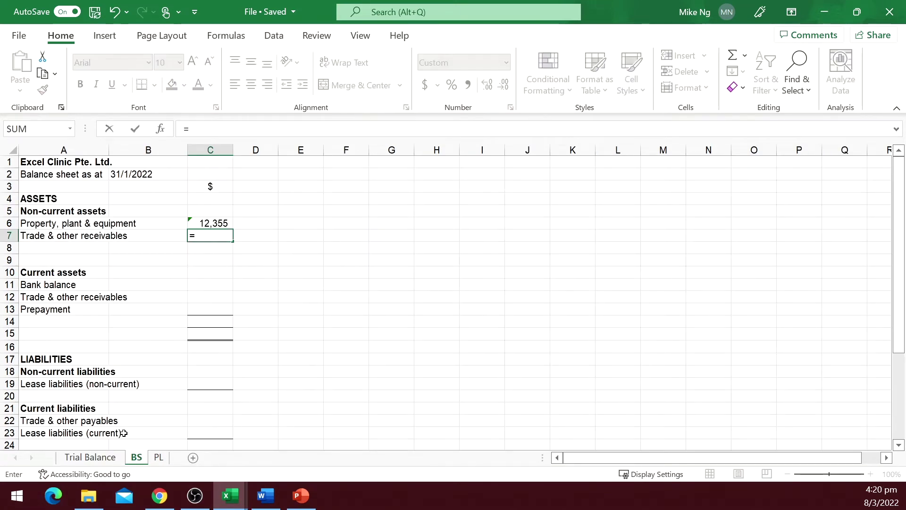
pyautogui.click(90, 456)
pyautogui.click(349, 245)
pyautogui.press('Return')
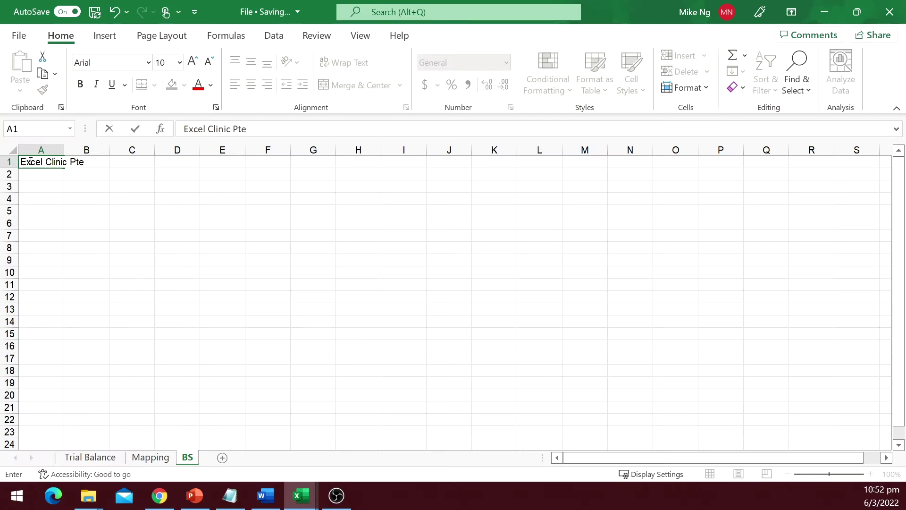
# Confirm the company name heading and add the 'Balance sheet as at' title
pyautogui.press('Return')
pyautogui.write('Balance sheet as at')
pyautogui.press('Tab')
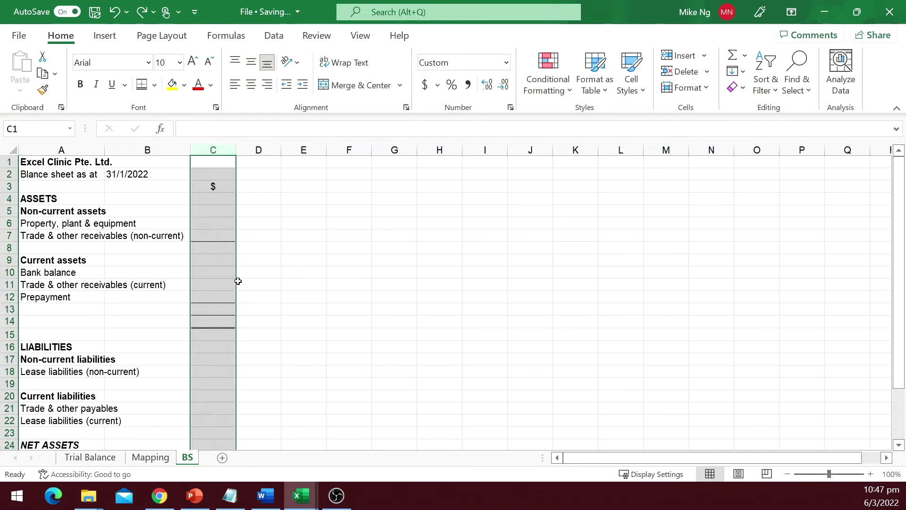
# Insert blank rows above NET ASSETS and add a 'Tax' line item
pyautogui.scroll(-3, 237, 281)
pyautogui.scroll(2, 222, 340)
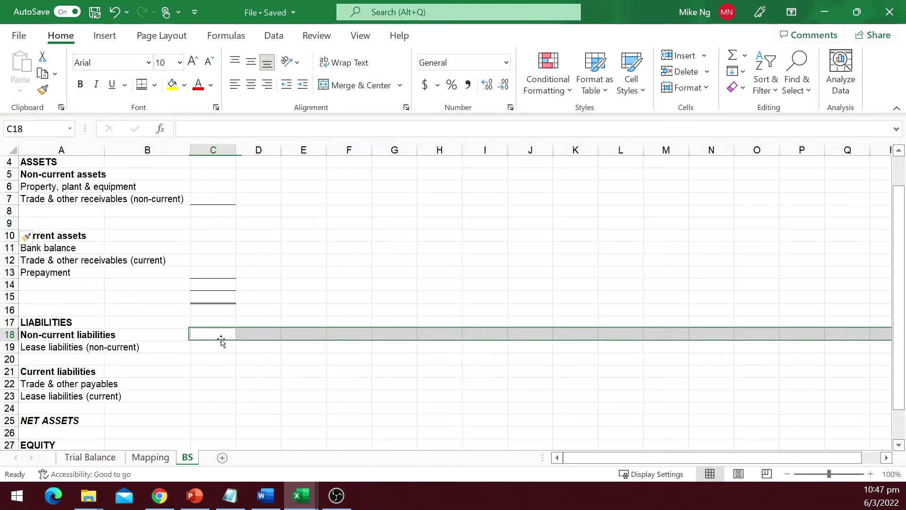
pyautogui.scroll(-2, 231, 358)
pyautogui.hotkey('ctrl', 'shift', '+')
pyautogui.hotkey('ctrl', 'shift', '+')
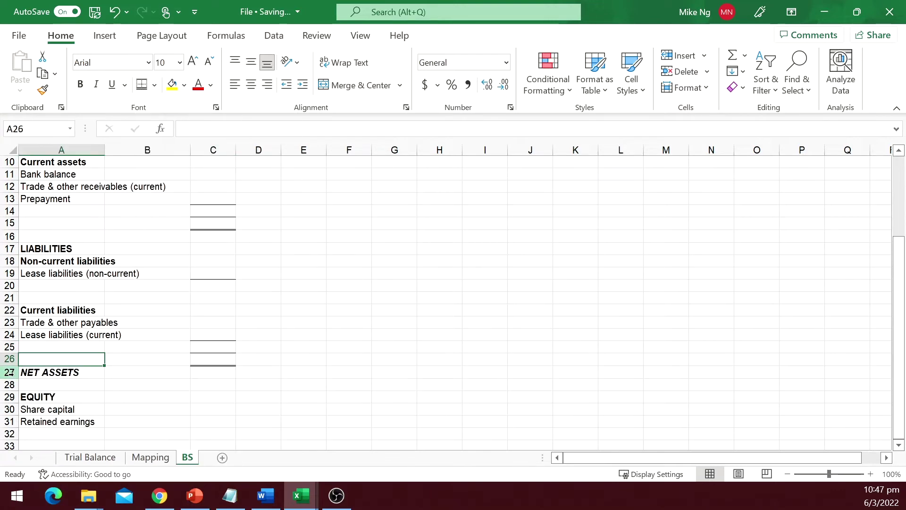
pyautogui.scroll(-1, 45, 348)
pyautogui.click(215, 398)
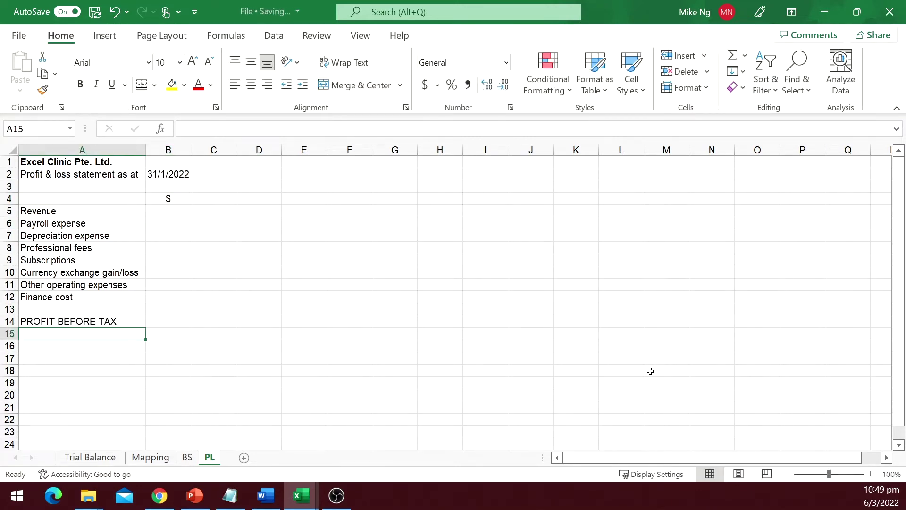
pyautogui.write('Tax')
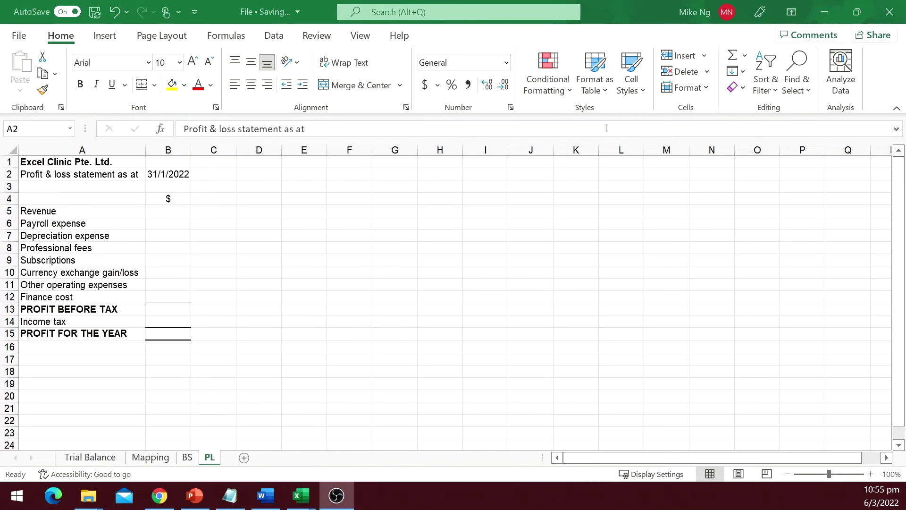
# Reword the PL title from 'as at' to 'for the year e…', then select the column B amounts
pyautogui.moveTo(605, 128); pyautogui.dragTo(283, 128)
pyautogui.write('for the month en')
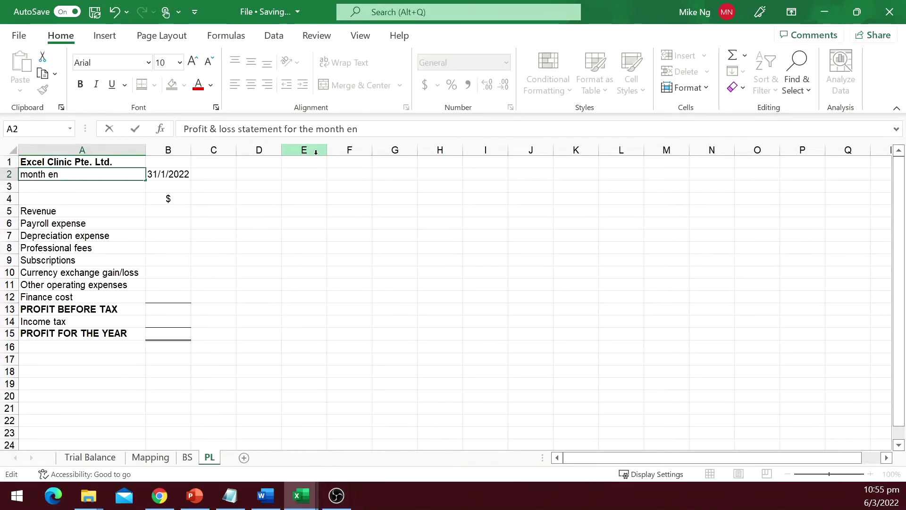
pyautogui.press('BackSpace')
pyautogui.press('BackSpace')
pyautogui.press('BackSpace')
pyautogui.press('BackSpace')
pyautogui.press('BackSpace')
pyautogui.press('BackSpace')
pyautogui.press('BackSpace')
pyautogui.press('BackSpace')
pyautogui.write('year e')
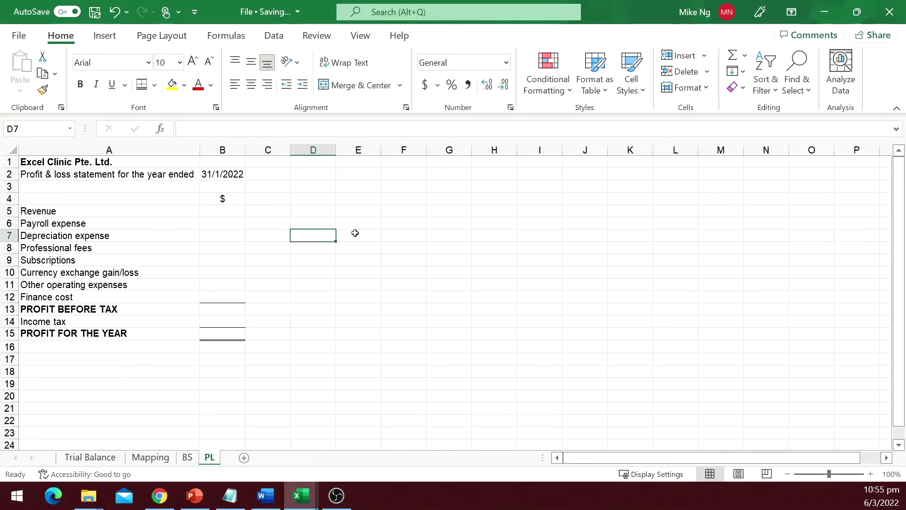
pyautogui.moveTo(222, 210); pyautogui.dragTo(222, 376)
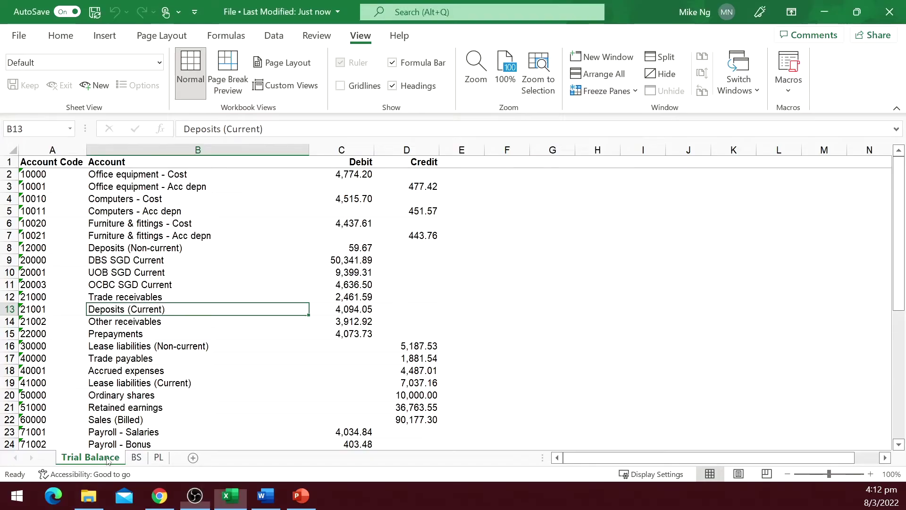
# Bring up the sheet-tab options to insert a new worksheet
pyautogui.rightClick(120, 456)
# Insert a blank worksheet after Trial Balance and name it 'Mapping'
pyautogui.click(161, 257)
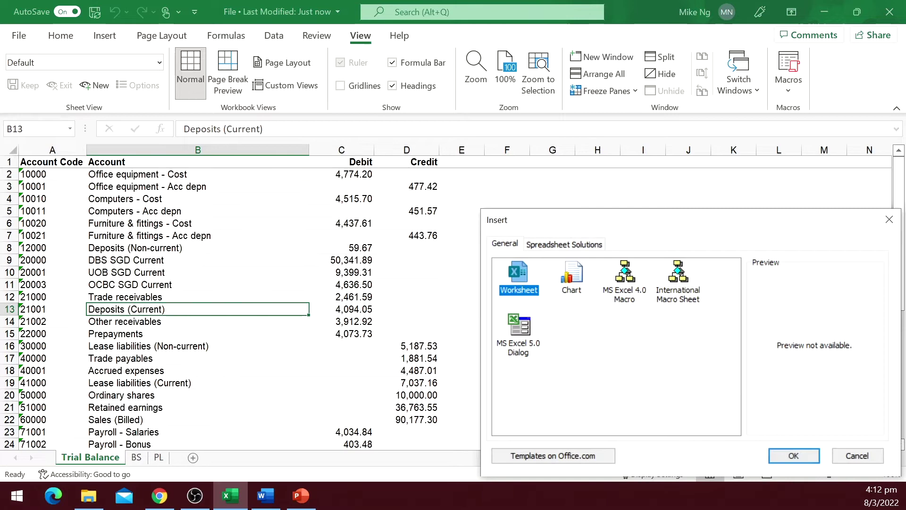
pyautogui.click(794, 455)
pyautogui.moveTo(77, 456); pyautogui.dragTo(151, 457)
pyautogui.doubleClick(151, 457)
pyautogui.write('Mapping')
pyautogui.press('Return')
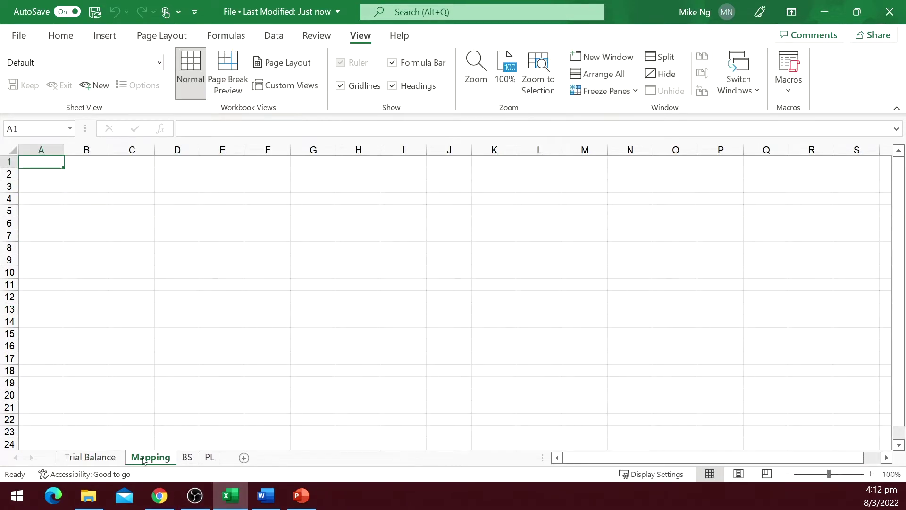
# Copy the Trial Balance Account Code and Account columns into the Mapping sheet
pyautogui.click(90, 456)
pyautogui.moveTo(67, 150); pyautogui.dragTo(109, 149)
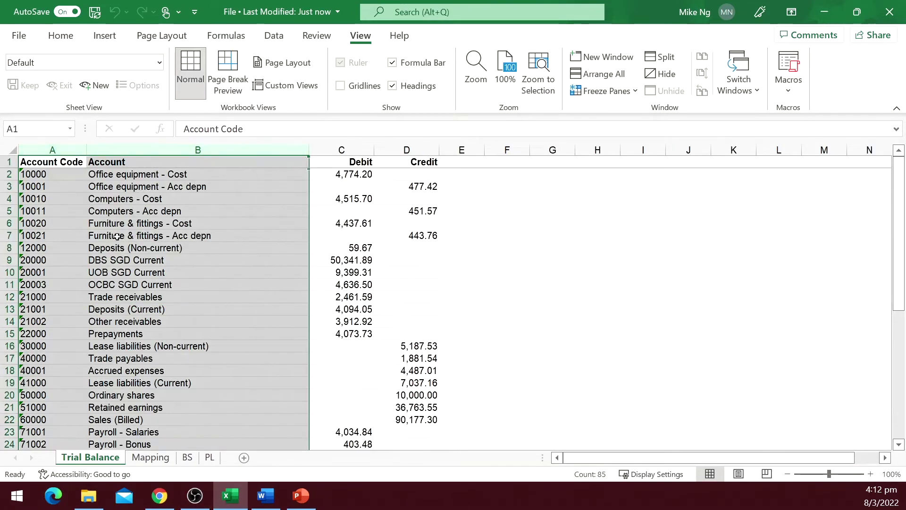
pyautogui.hotkey('ctrl', 'c')
pyautogui.click(150, 457)
pyautogui.hotkey('ctrl', 'v')
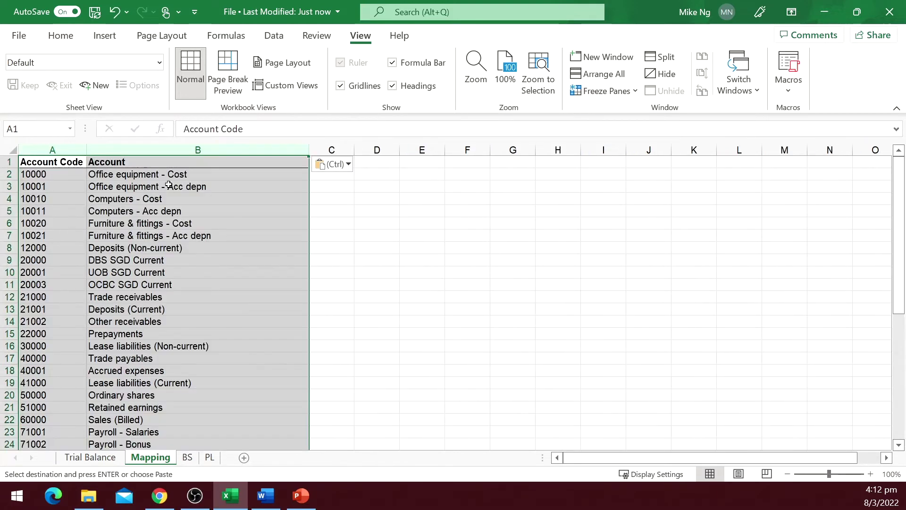
pyautogui.click(226, 222)
# Add 'Balance sheet' and 'Profit & loss' headings in C1:D1 and widen columns C and D
pyautogui.click(331, 162)
pyautogui.write('Bala')
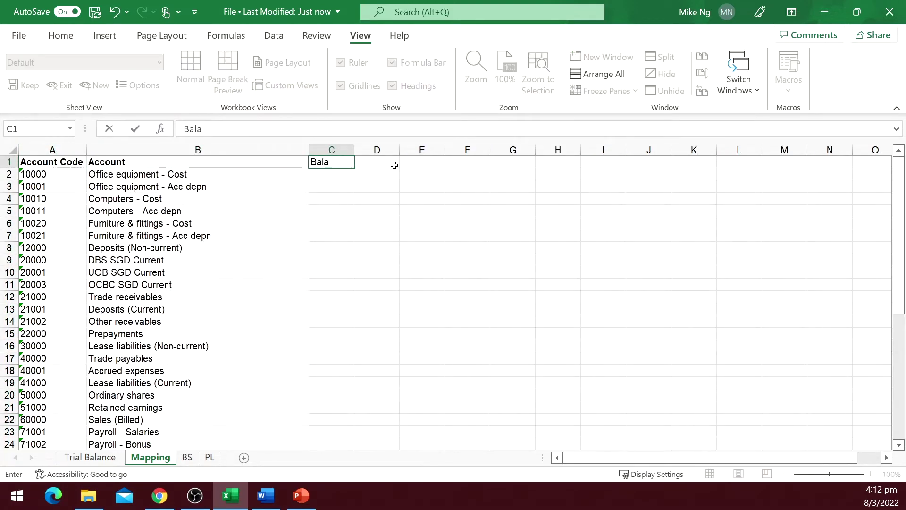
pyautogui.write('nce sheet')
pyautogui.press('Tab')
pyautogui.write('P')
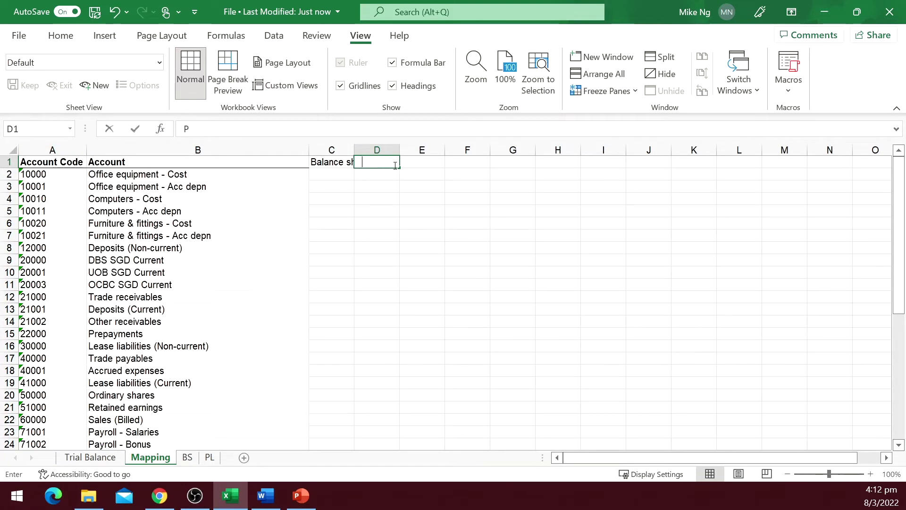
pyautogui.write('rofit & loss')
pyautogui.press('Return')
pyautogui.moveTo(331, 150); pyautogui.dragTo(509, 150)
pyautogui.click(420, 186)
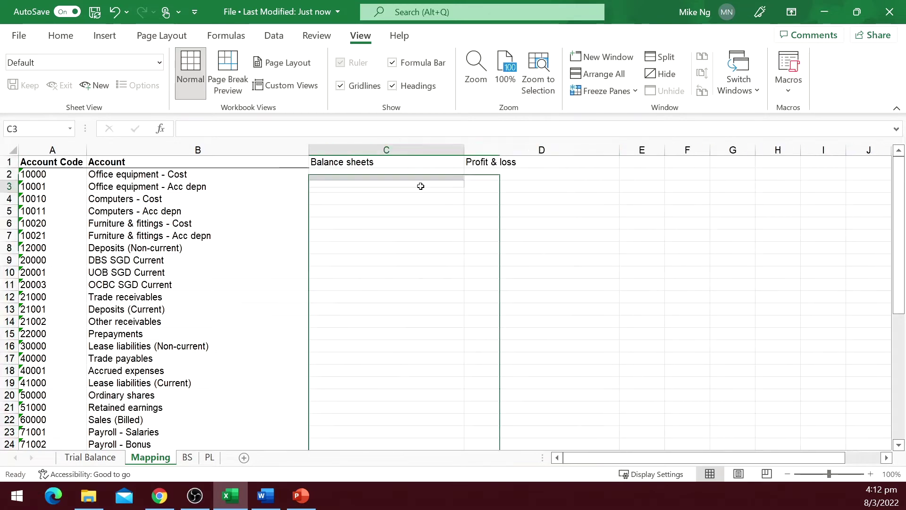
# Copy the A1:B1 bold heading format onto C1:D1
pyautogui.moveTo(358, 162); pyautogui.dragTo(519, 162)
pyautogui.moveTo(188, 162); pyautogui.dragTo(52, 162)
pyautogui.click(61, 35)
pyautogui.click(42, 89)
pyautogui.moveTo(340, 161); pyautogui.dragTo(504, 162)
# Map accounts in rows 2 to 7 to 'Property, plant & equipment'
pyautogui.click(453, 174)
pyautogui.write('Prop')
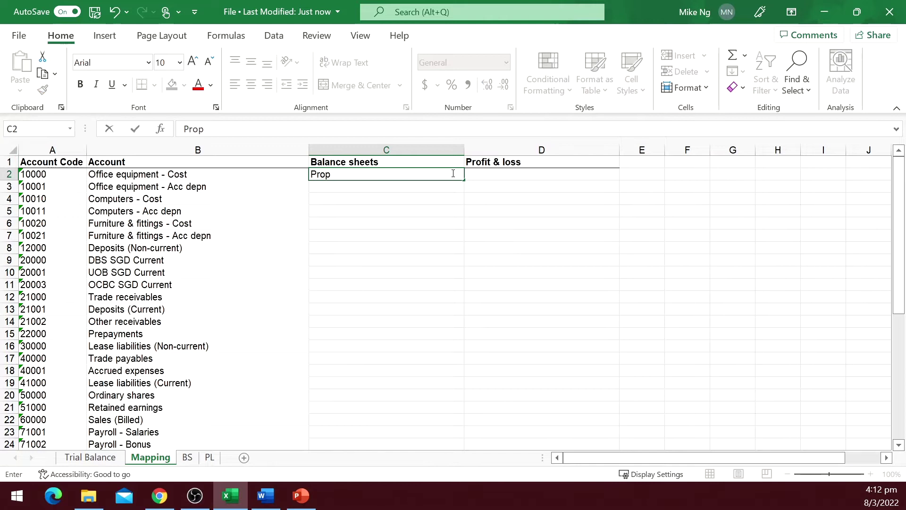
pyautogui.write('erty, plant & equipment')
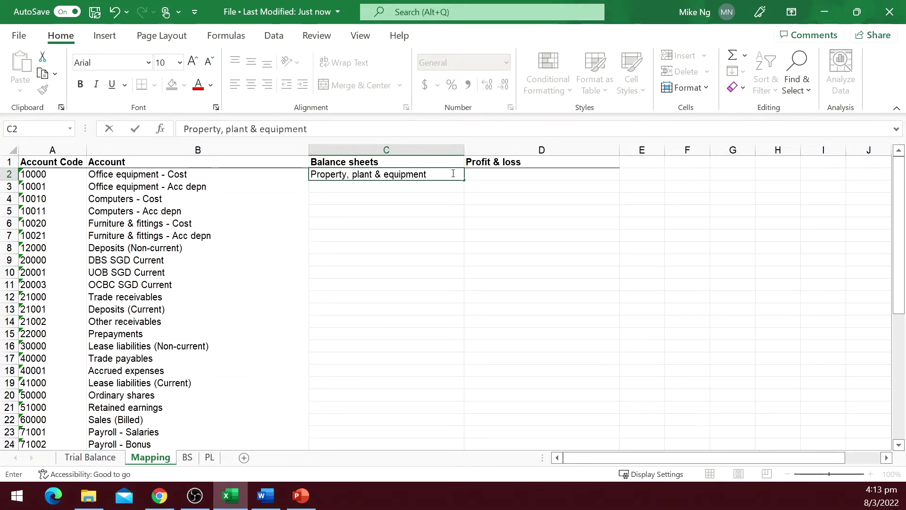
pyautogui.press('Return')
pyautogui.click(453, 174)
pyautogui.moveTo(463, 180); pyautogui.dragTo(459, 236)
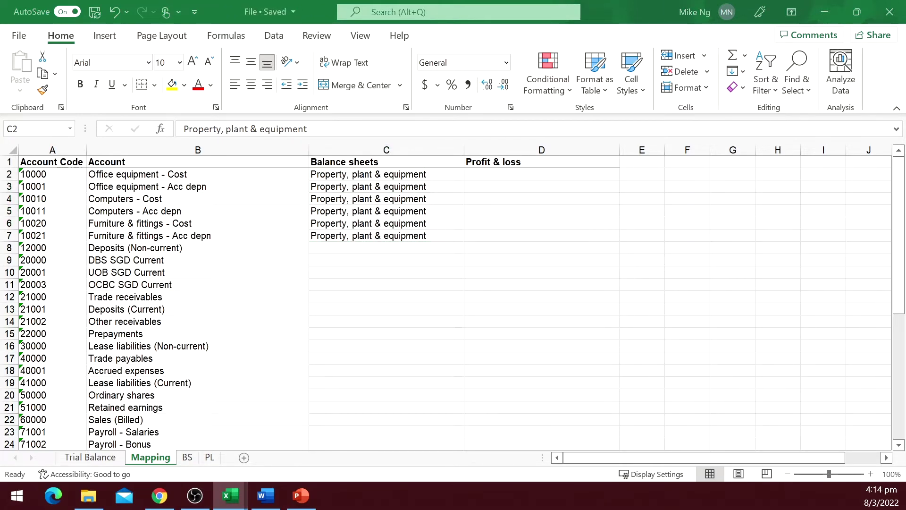
# Paste balance sheet labels for the remaining accounts through Retained earnings and Ordinary shares
pyautogui.hotkey('ctrl', 'v')
pyautogui.click(443, 250)
pyautogui.hotkey('ctrl', 'v')
pyautogui.click(386, 407)
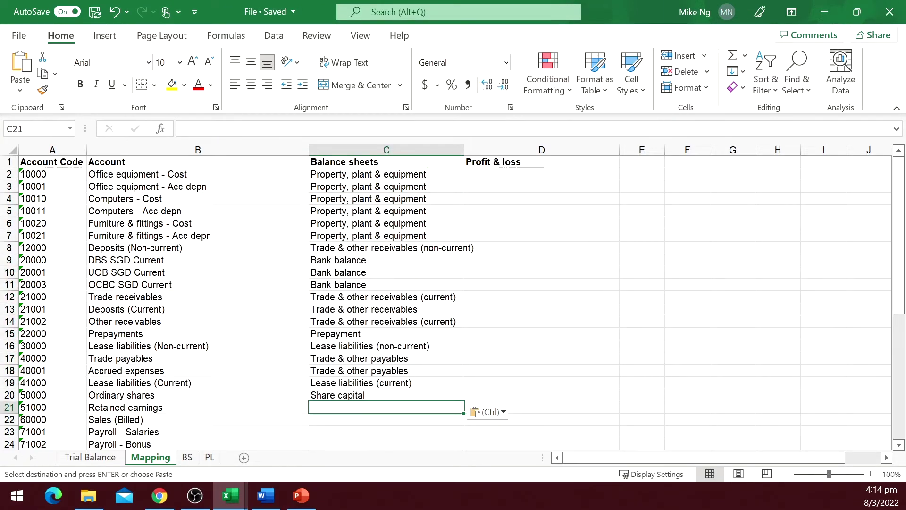
pyautogui.click(351, 409)
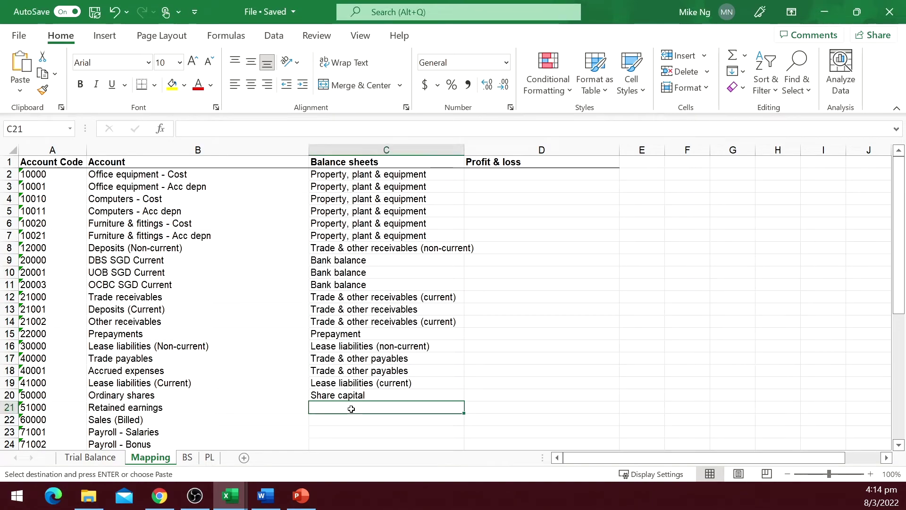
pyautogui.hotkey('ctrl', 'v')
pyautogui.scroll(-7, 519, 289)
pyautogui.click(368, 370)
# Scroll through Book2's Trial Balance copy to check the 156,906.84 debit and credit totals
pyautogui.scroll(1, 519, 289)
pyautogui.scroll(-1, 519, 289)
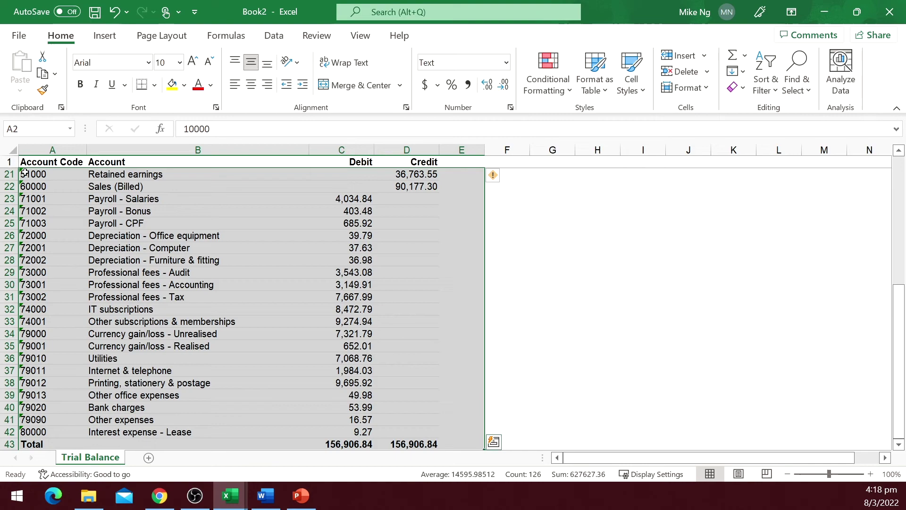
# Copy the original Account Code, Account, Debit and Credit data and paste it at Trial Balance A2
pyautogui.scroll(3, 30, 161)
pyautogui.click(30, 162)
pyautogui.press('Down')
pyautogui.hotkey('ctrl', 'shift', 'End')
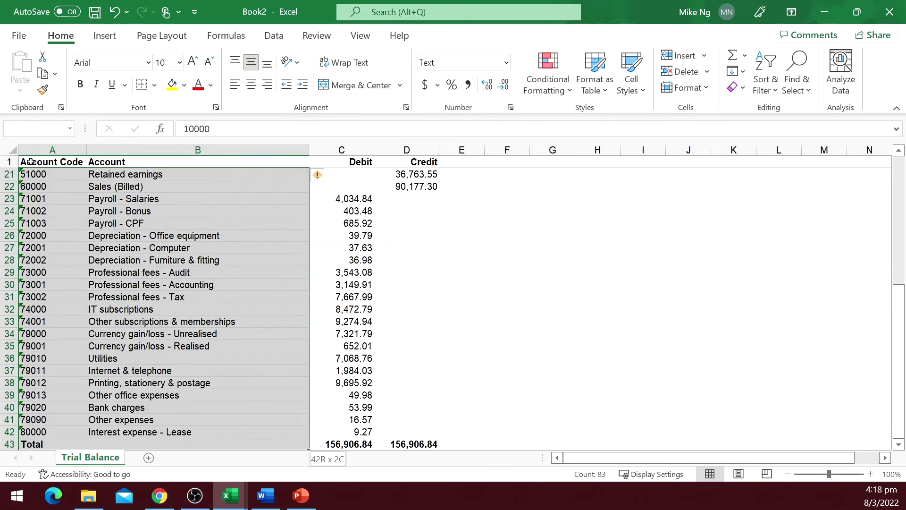
pyautogui.hotkey('ctrl', 'c')
pyautogui.hotkey('alt', 'Tab')
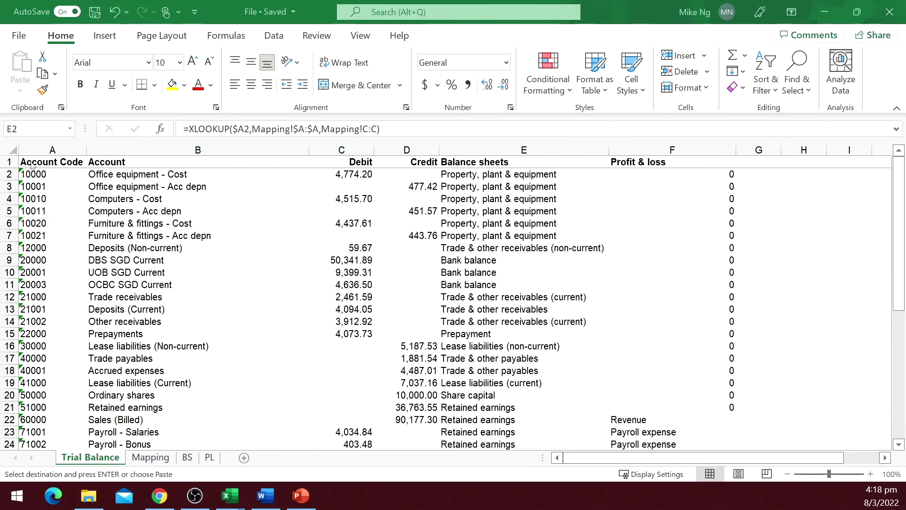
pyautogui.press('Home')
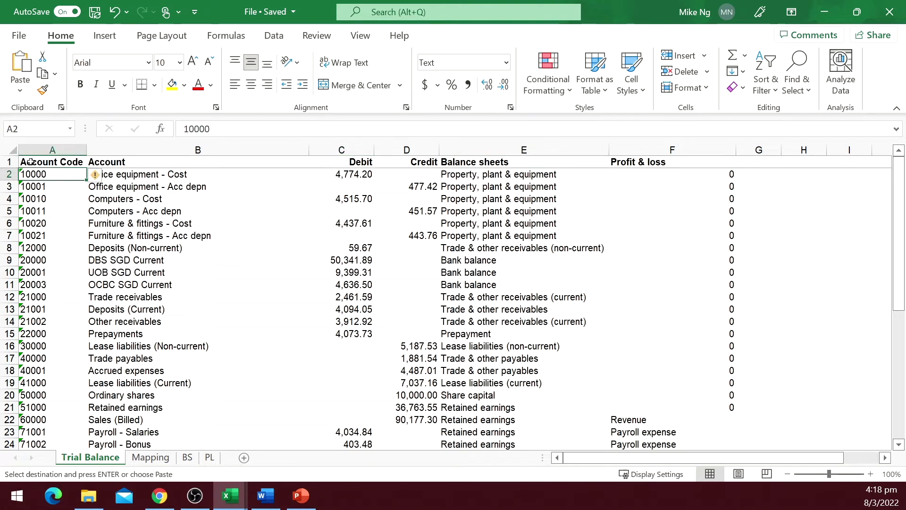
pyautogui.hotkey('ctrl', 'v')
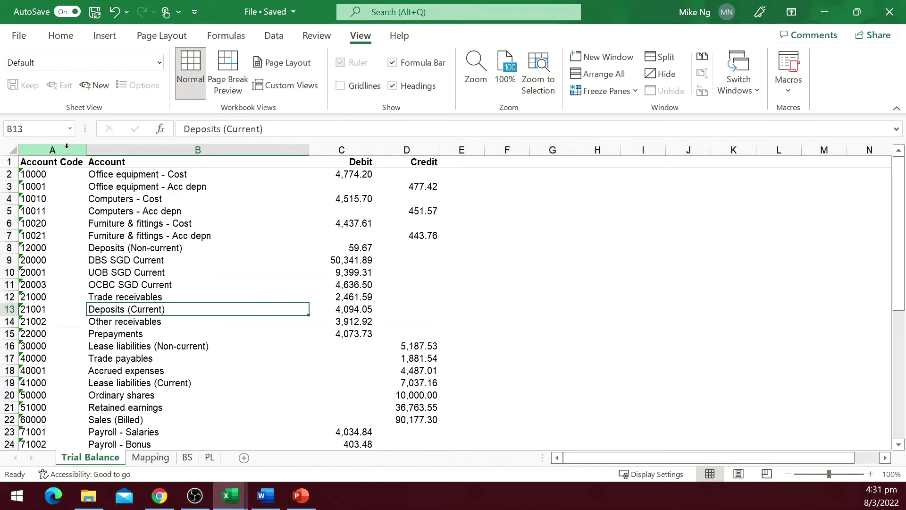
# Insert two columns before the account codes and paste the Mapping C1:D1 headers into A1:B1
pyautogui.moveTo(66, 146); pyautogui.dragTo(124, 150)
pyautogui.rightClick(124, 150)
pyautogui.click(155, 265)
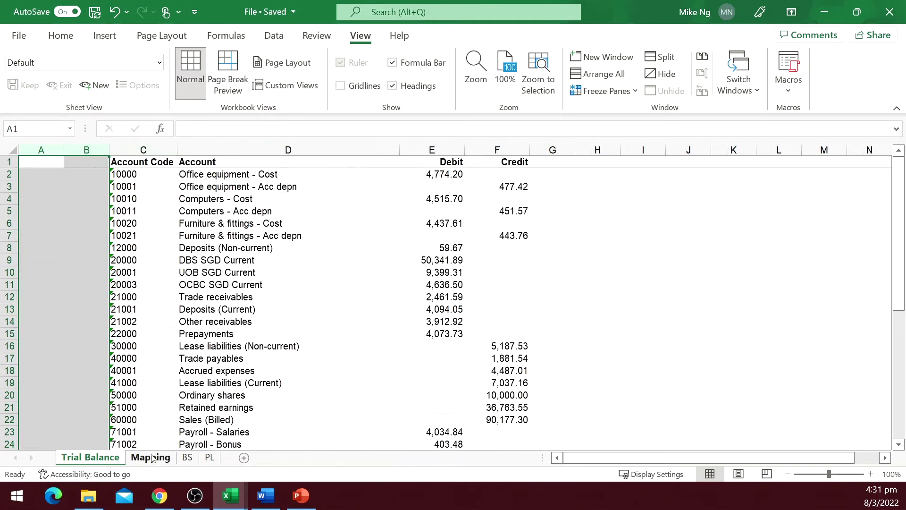
pyautogui.click(151, 457)
pyautogui.hotkey('ctrl', 'c')
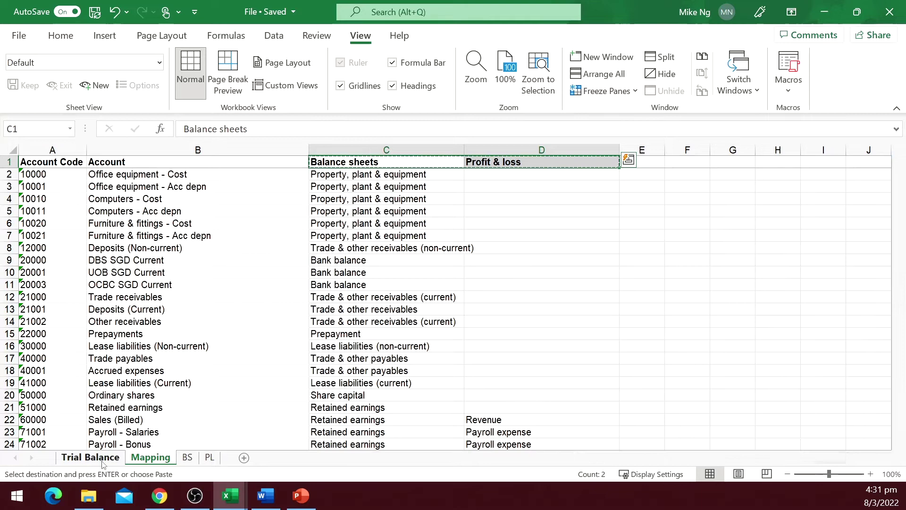
pyautogui.click(97, 458)
pyautogui.click(37, 162)
pyautogui.hotkey('ctrl', 'v')
# In A2, build =XLOOKUP($C2,Mapping!$A:$A,Mapping!C:C…) with absolute references
pyautogui.click(37, 172)
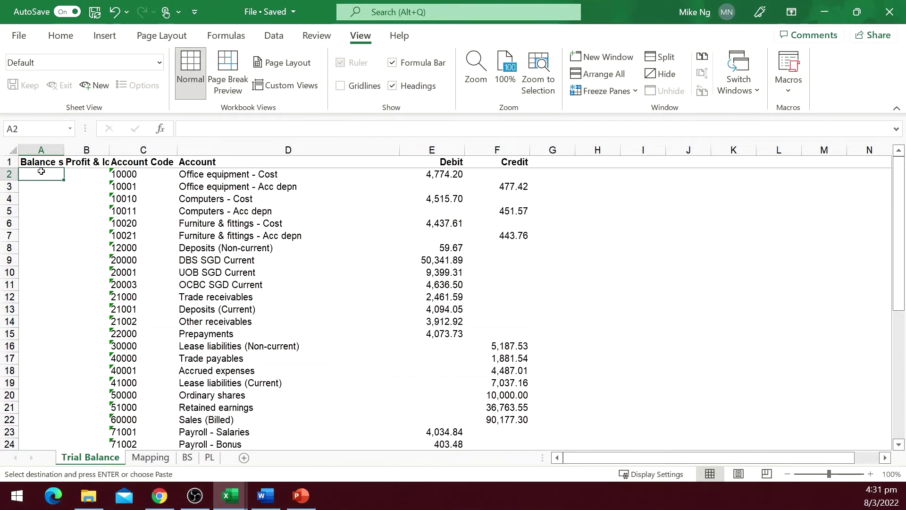
pyautogui.write('=xl')
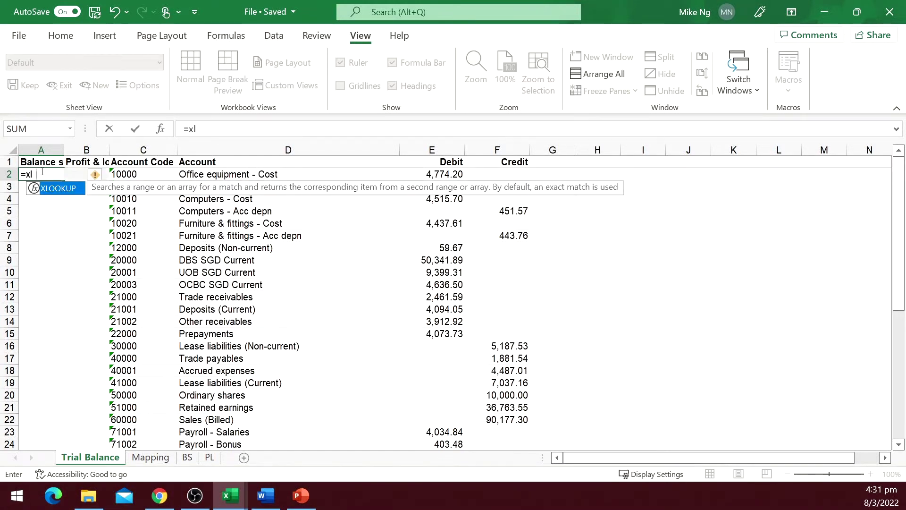
pyautogui.press('Tab')
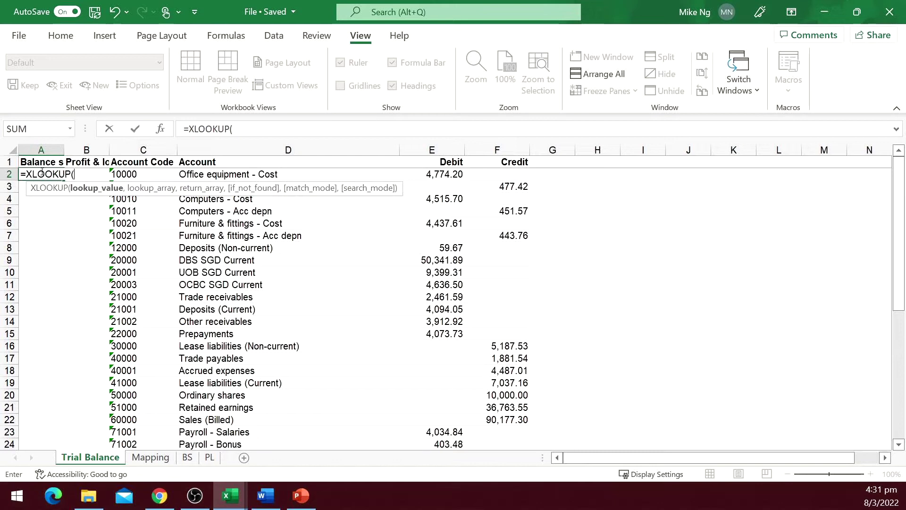
pyautogui.press('Right')
pyautogui.press('Right')
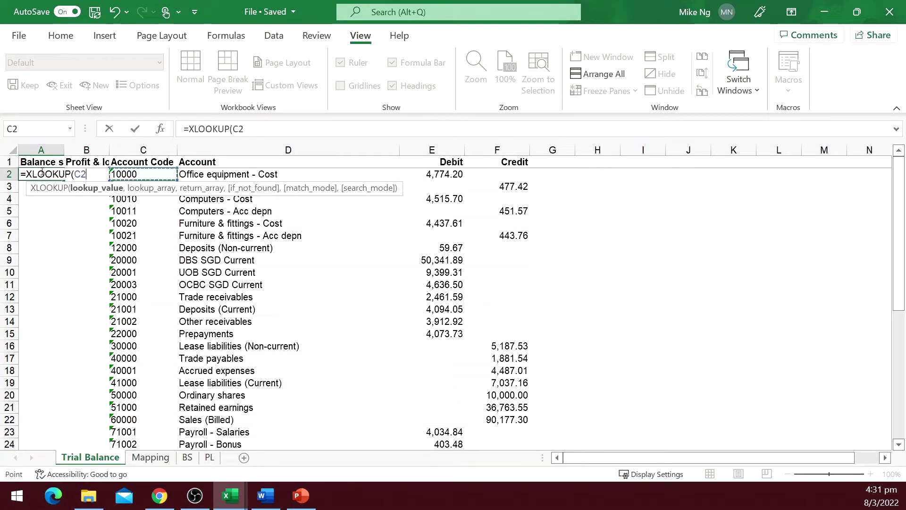
pyautogui.press('F4')
pyautogui.press('F4')
pyautogui.press('F4')
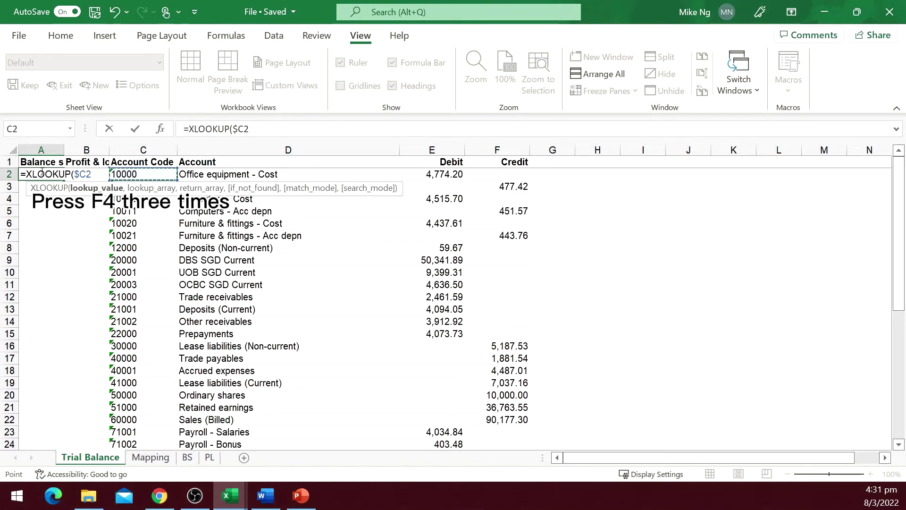
pyautogui.write(',')
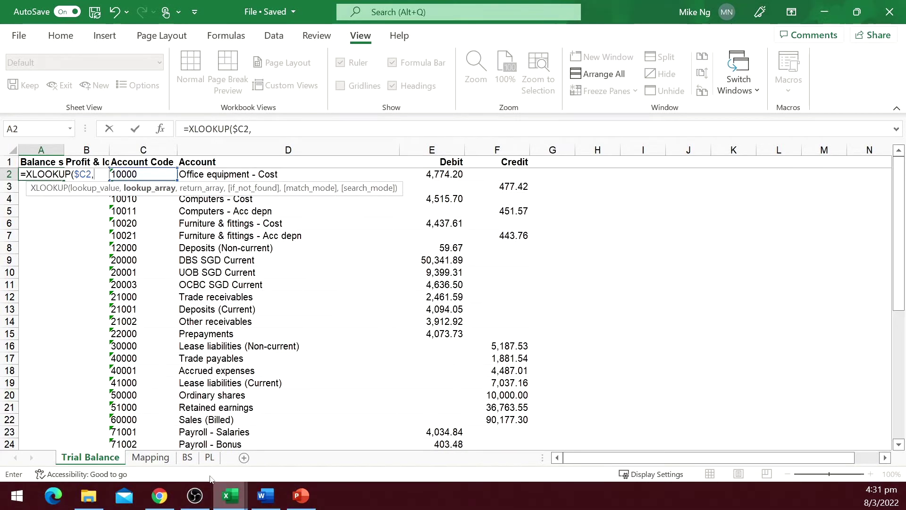
pyautogui.click(150, 456)
pyautogui.click(47, 150)
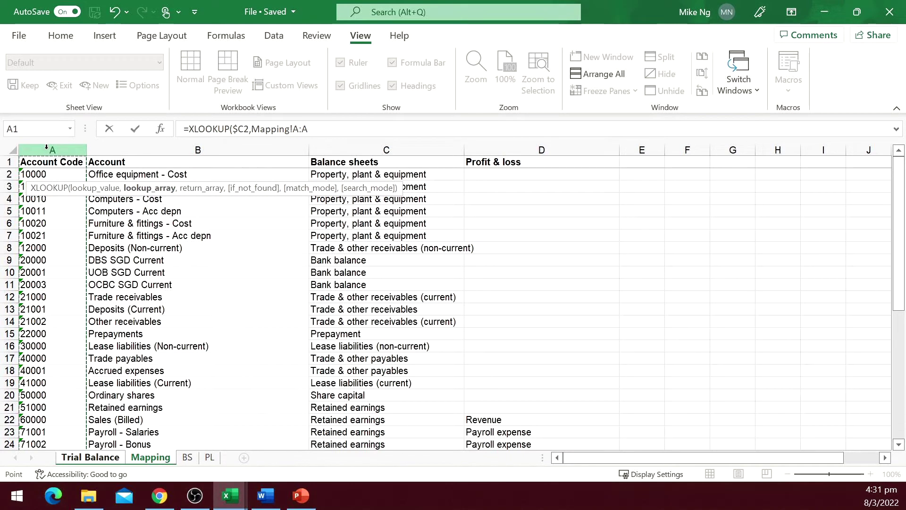
pyautogui.press('F4')
pyautogui.write(',')
pyautogui.click(364, 149)
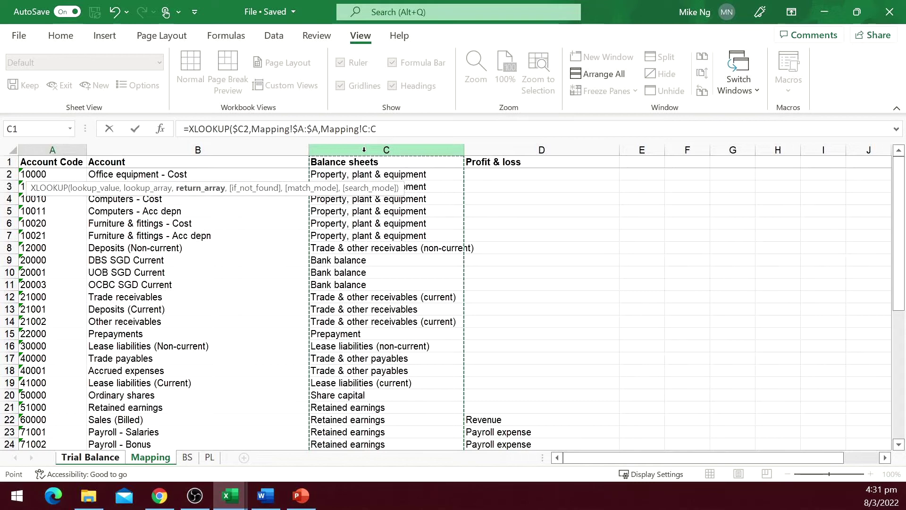
# Commit the A2 lookup and fill it across A2:B42 for every account
pyautogui.press('Return')
pyautogui.press('Up')
pyautogui.hotkey('ctrl', 'c')
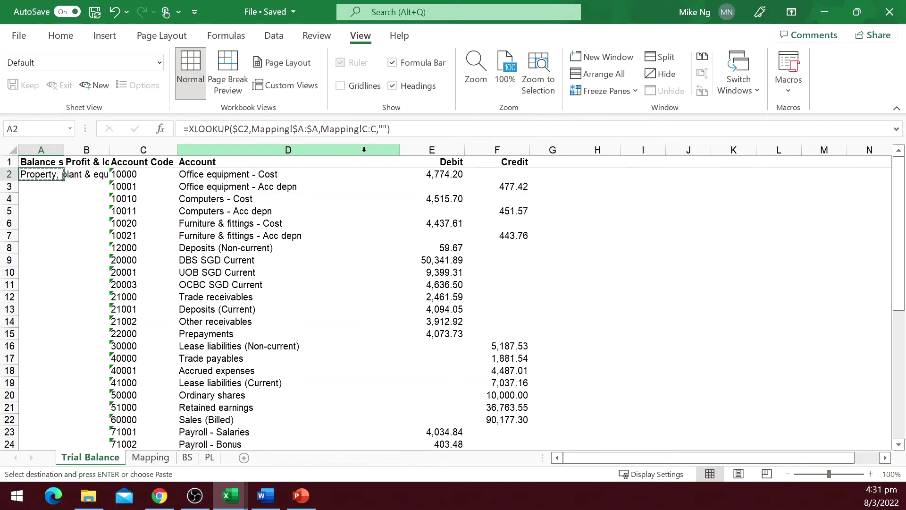
pyautogui.press('Right')
pyautogui.press('Right')
pyautogui.hotkey('ctrl', 'Down')
pyautogui.press('Left')
pyautogui.press('Left')
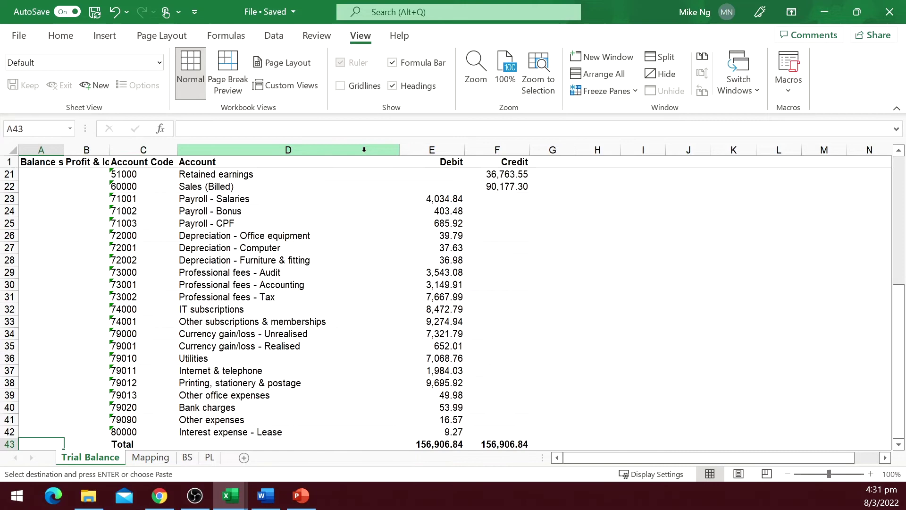
pyautogui.press('Up')
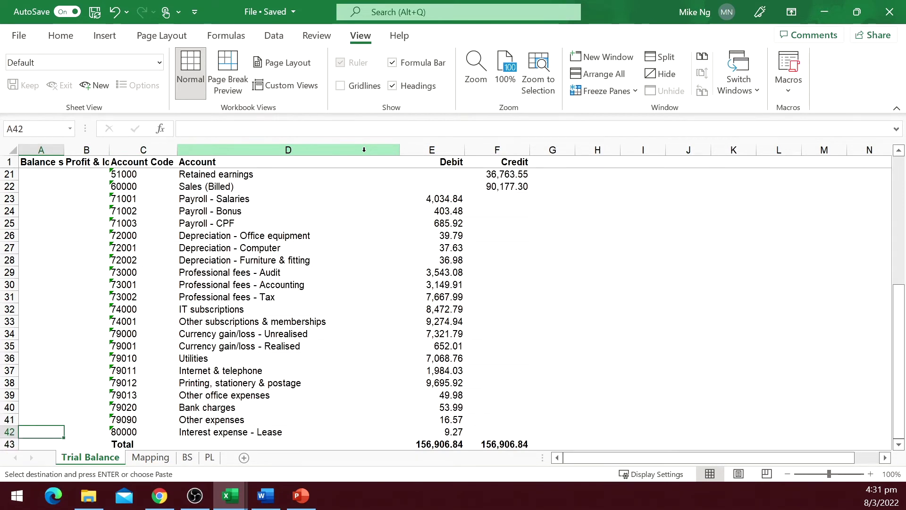
pyautogui.hotkey('ctrl', 'shift', 'Up')
pyautogui.hotkey('shift', 'Right')
pyautogui.hotkey('ctrl', 'v')
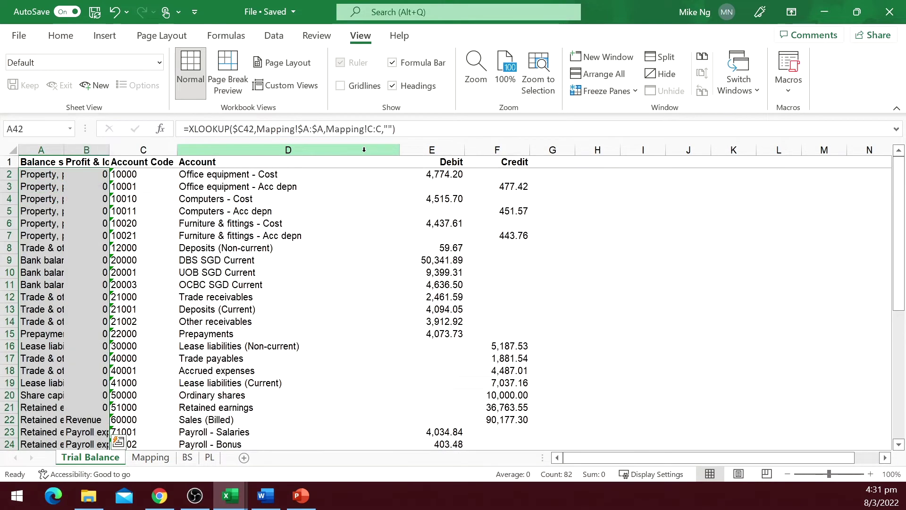
# Autofit columns A and B so category names show in full, checking the B10 formula
pyautogui.click(116, 238)
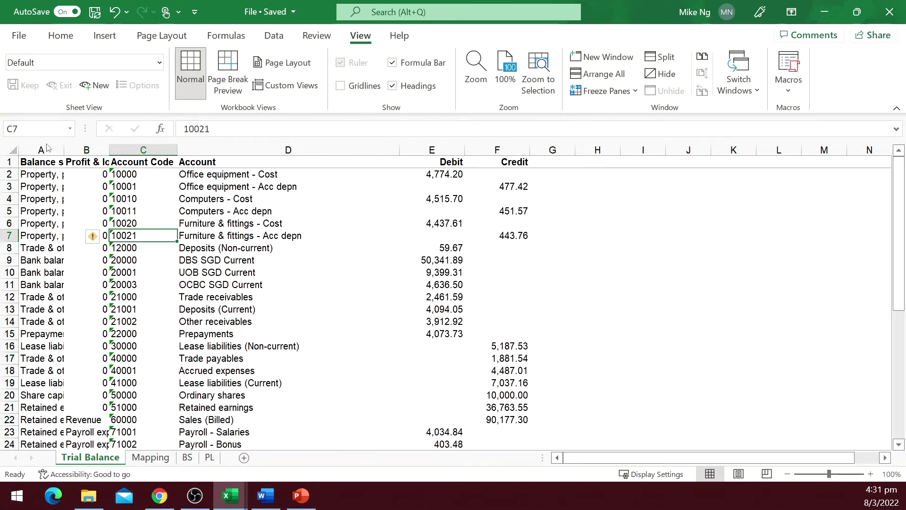
pyautogui.moveTo(46, 149); pyautogui.dragTo(86, 150)
pyautogui.doubleClick(64, 149)
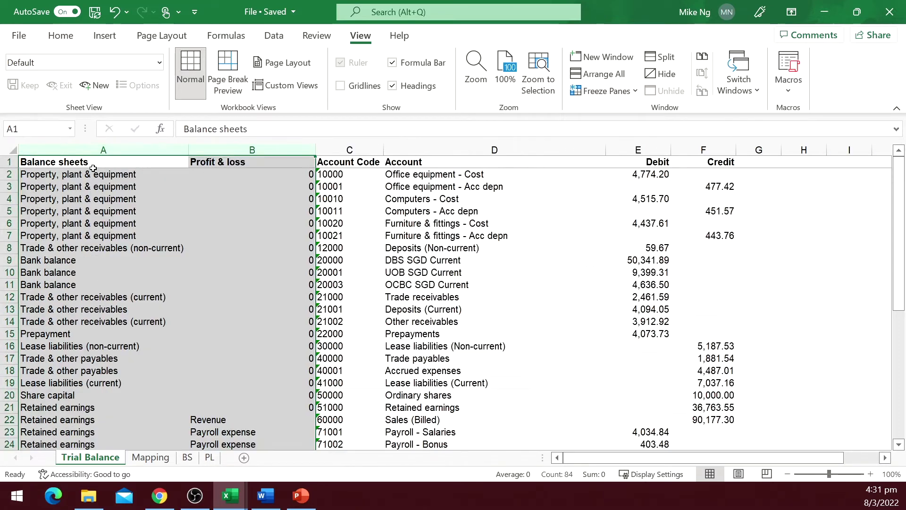
pyautogui.click(262, 275)
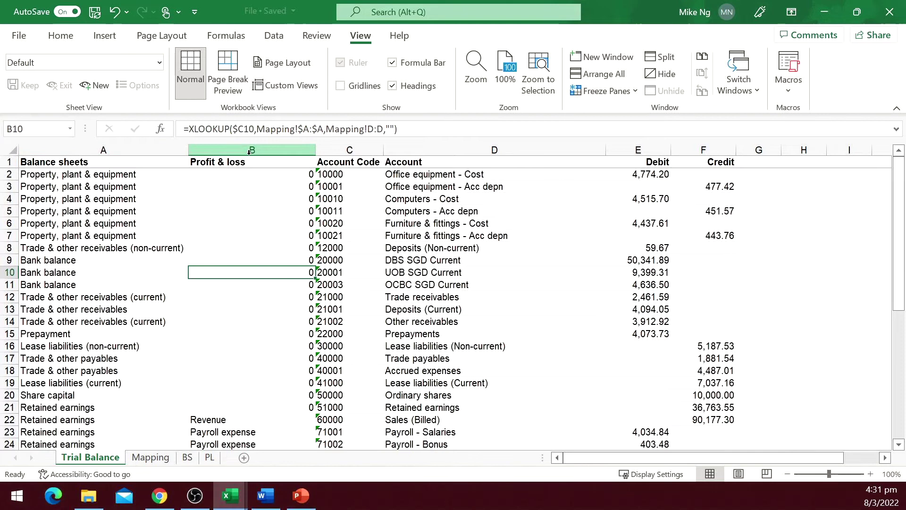
pyautogui.moveTo(104, 150); pyautogui.dragTo(252, 150)
# Apply the custom number format 0;-0;;@ to columns A:B so zero lookups appear blank
pyautogui.click(60, 36)
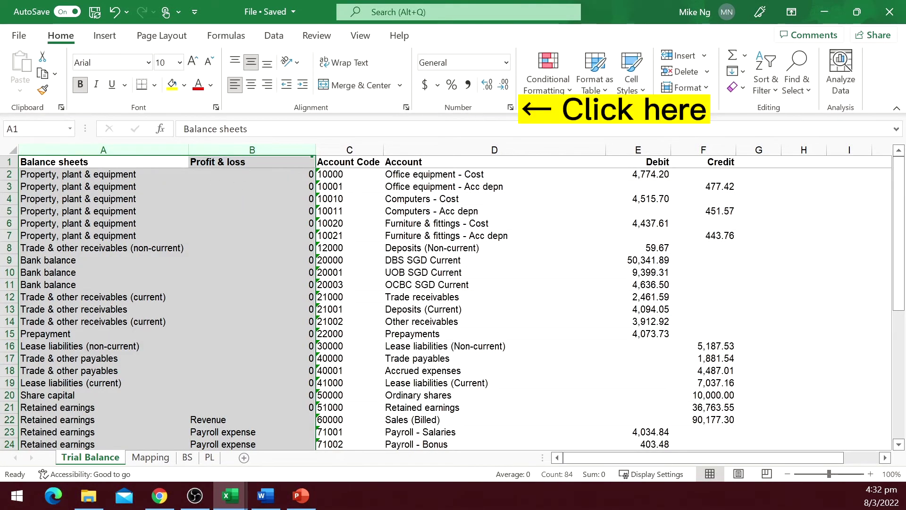
pyautogui.click(510, 107)
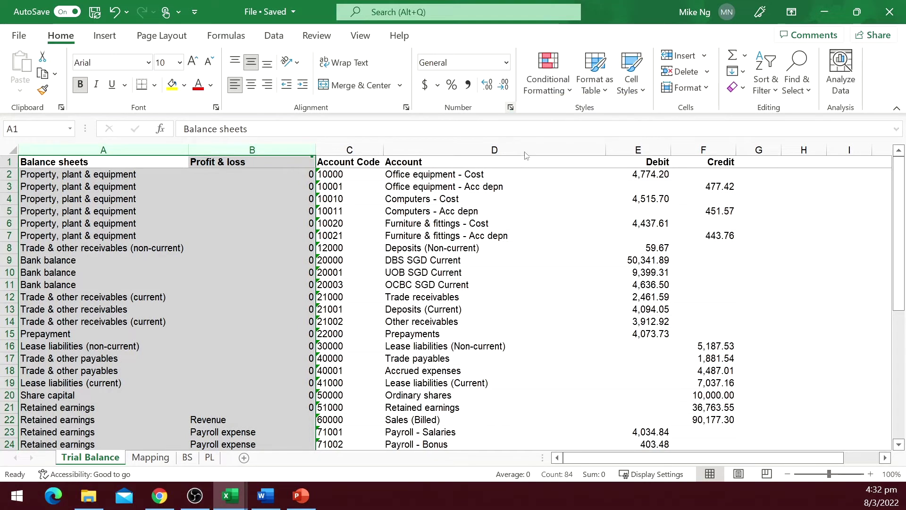
pyautogui.click(304, 227)
pyautogui.hotkey('ctrl', 'a')
pyautogui.write('0')
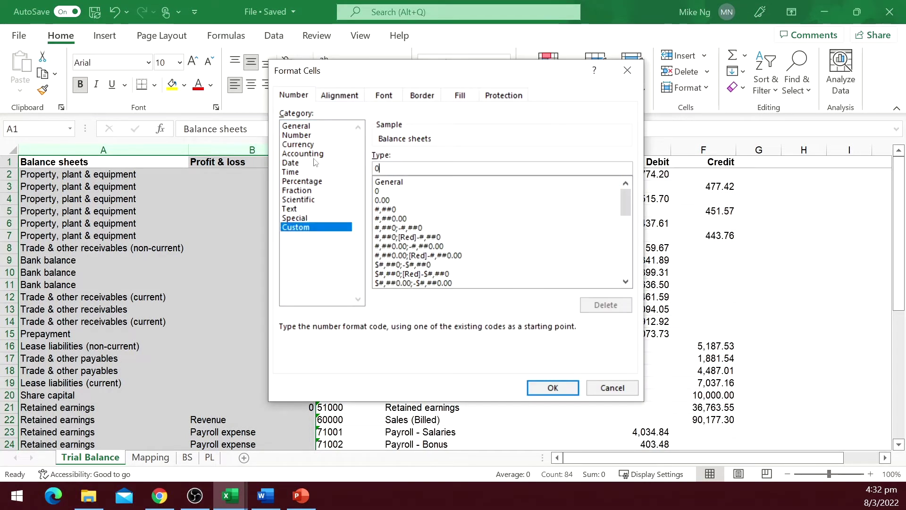
pyautogui.write(';-0')
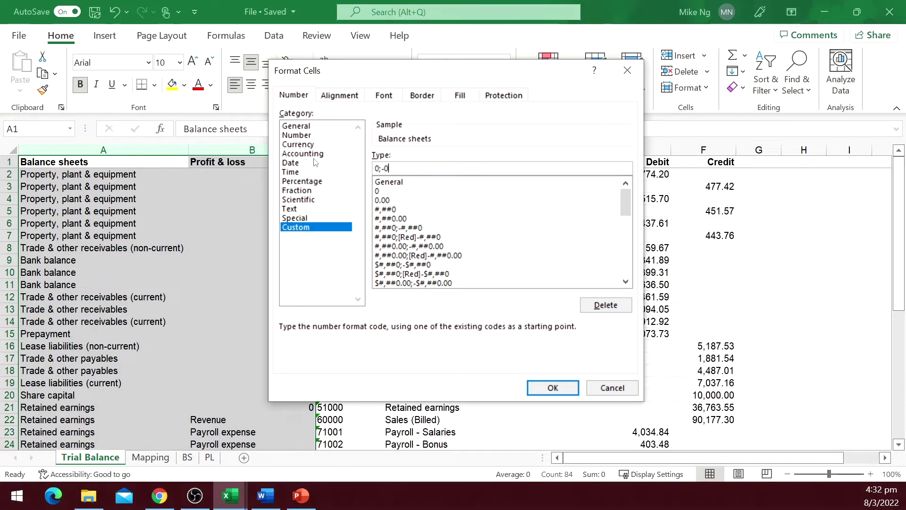
pyautogui.write(';;')
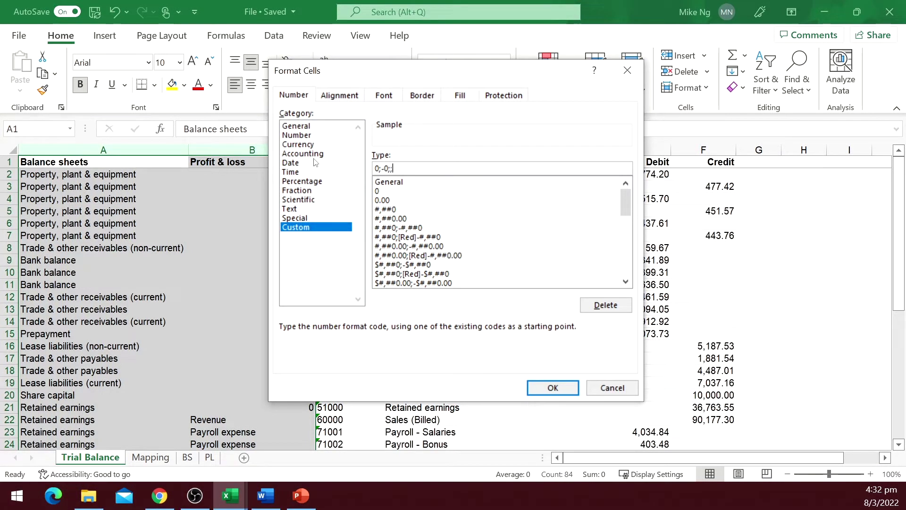
pyautogui.write('@')
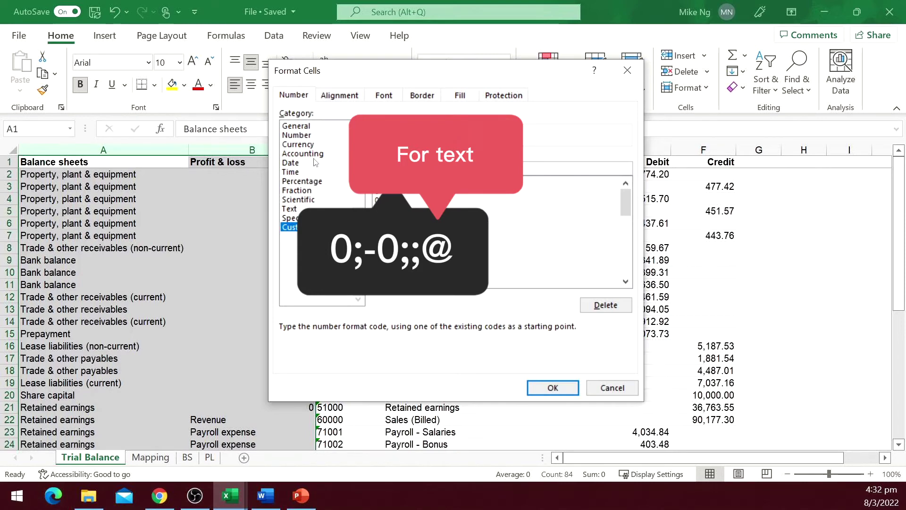
pyautogui.press('Return')
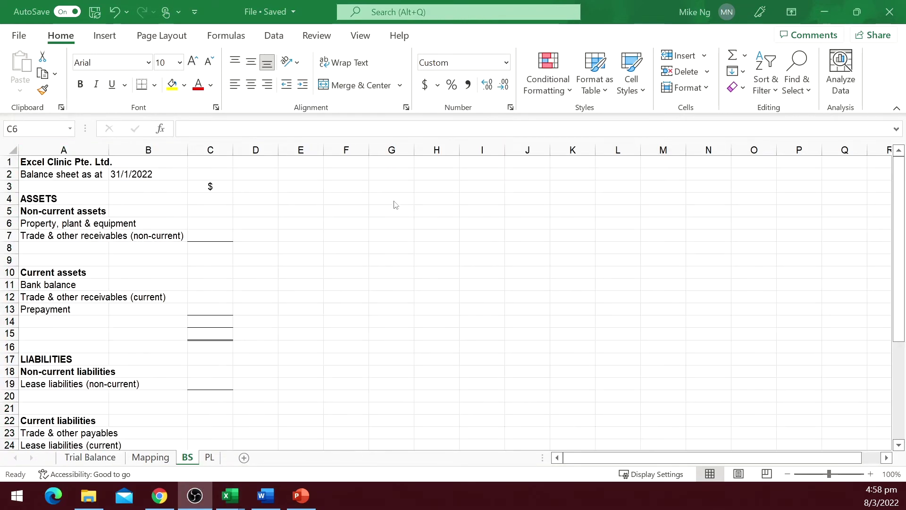
# Enter =SUMIFS('Trial Balance'!E:E,'Trial Balance'!A:A,BS!A6) in BS!C6, giving 13,728
pyautogui.click(191, 220)
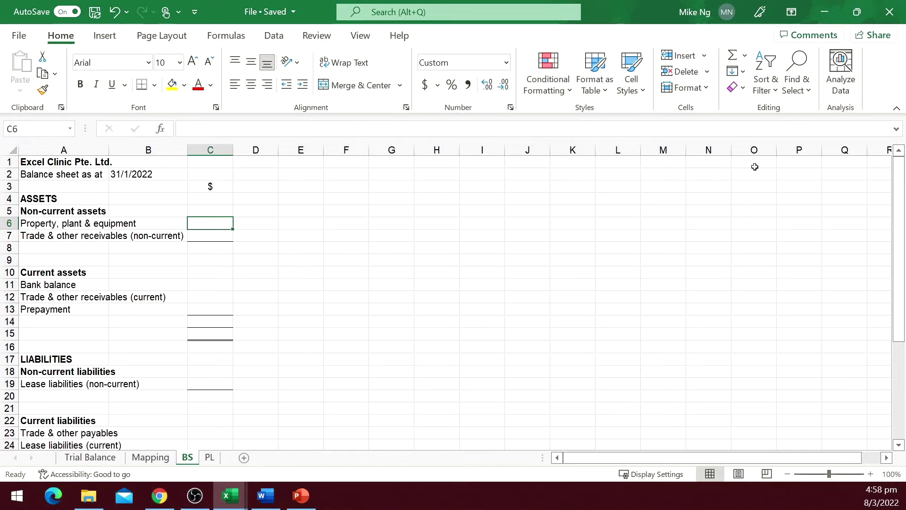
pyautogui.write('=sum')
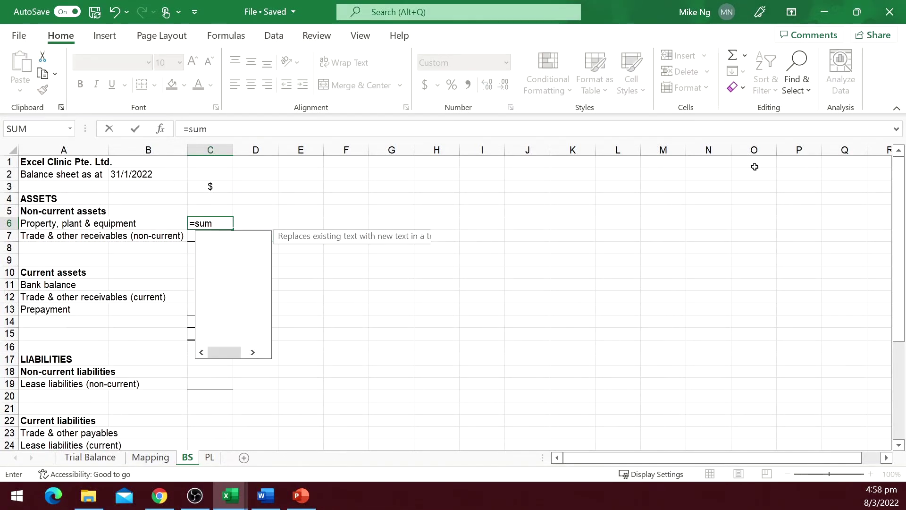
pyautogui.write('ifs(')
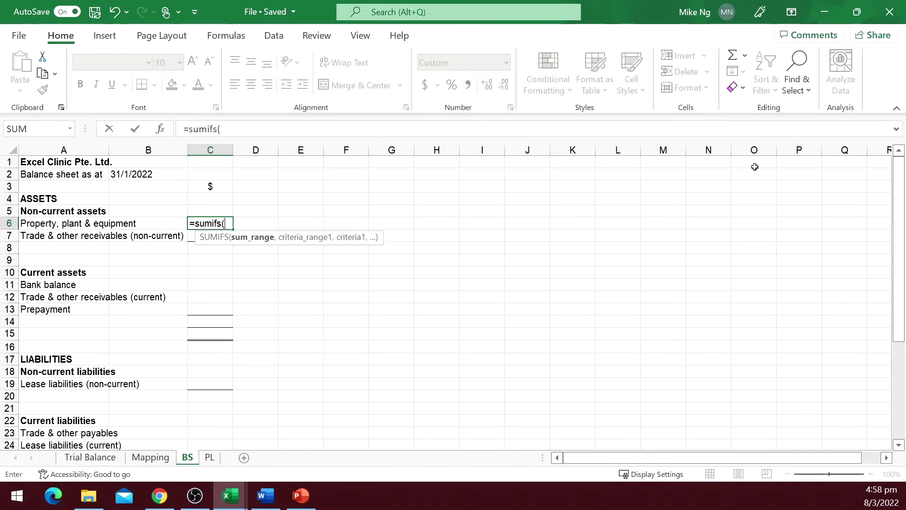
pyautogui.click(106, 456)
pyautogui.click(656, 150)
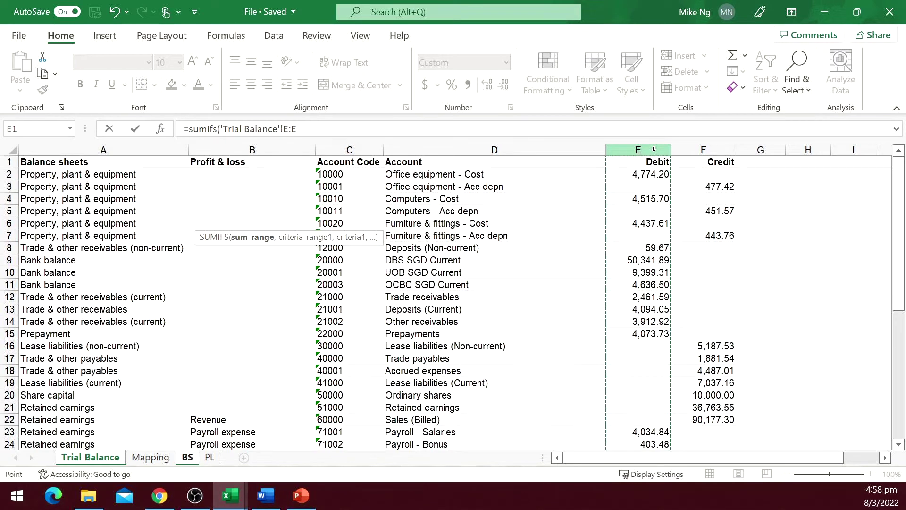
pyautogui.write(',')
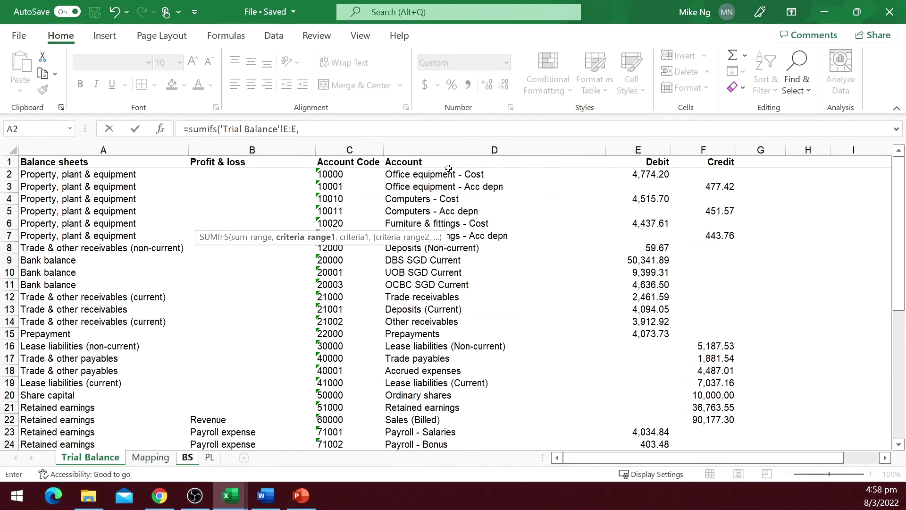
pyautogui.click(101, 149)
pyautogui.write(',')
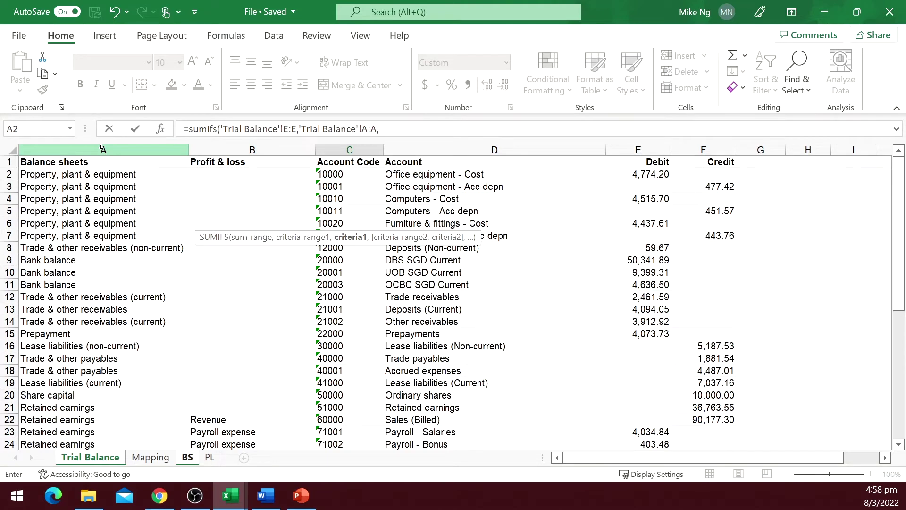
pyautogui.click(188, 457)
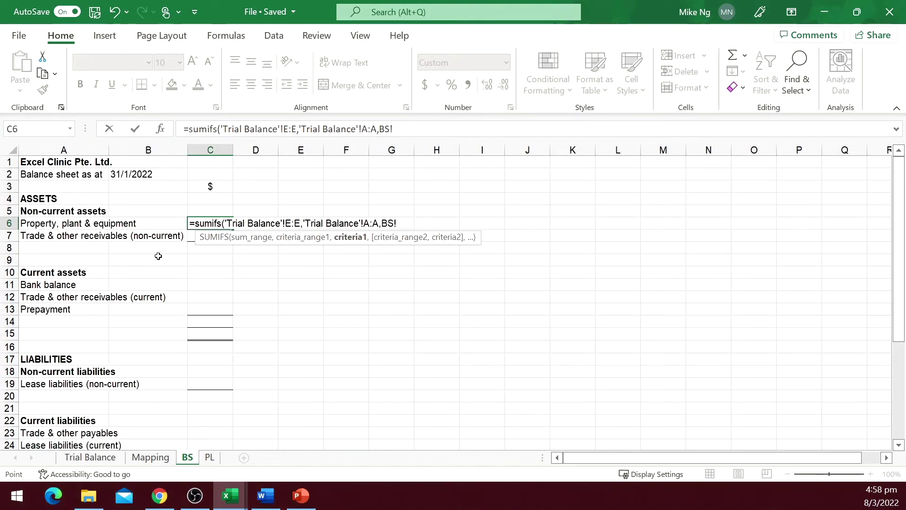
pyautogui.click(67, 223)
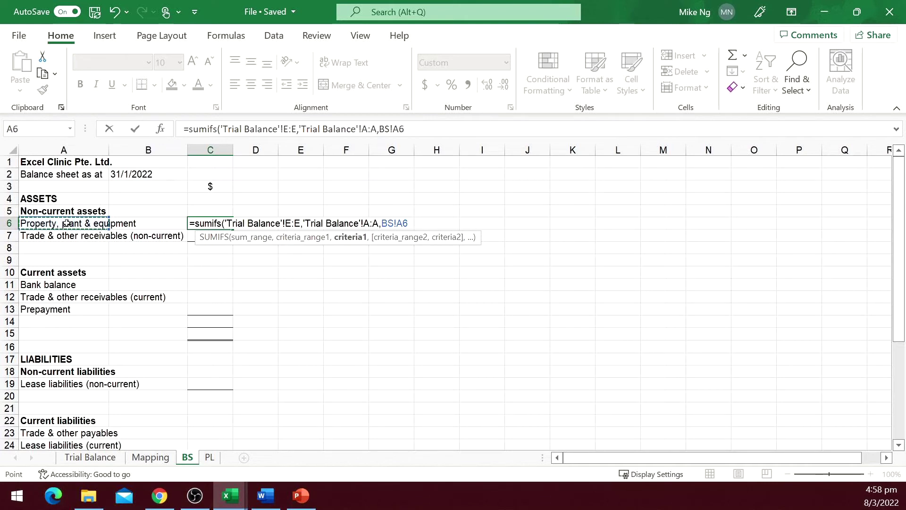
pyautogui.press('Return')
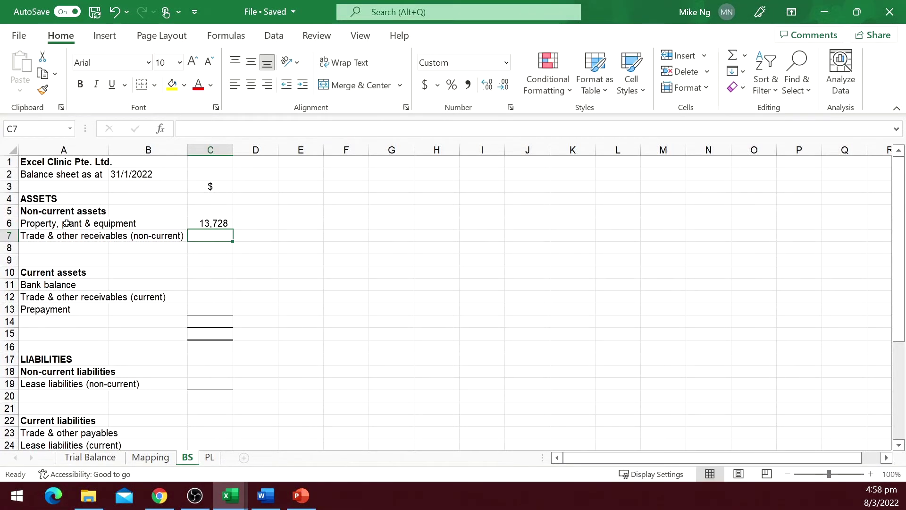
# Make C6 the Trial Balance SUMIFS of debits (E:E) minus credits (F:F) for Property, plant & equipment, showing 12,355
pyautogui.press('Up')
pyautogui.press('F2')
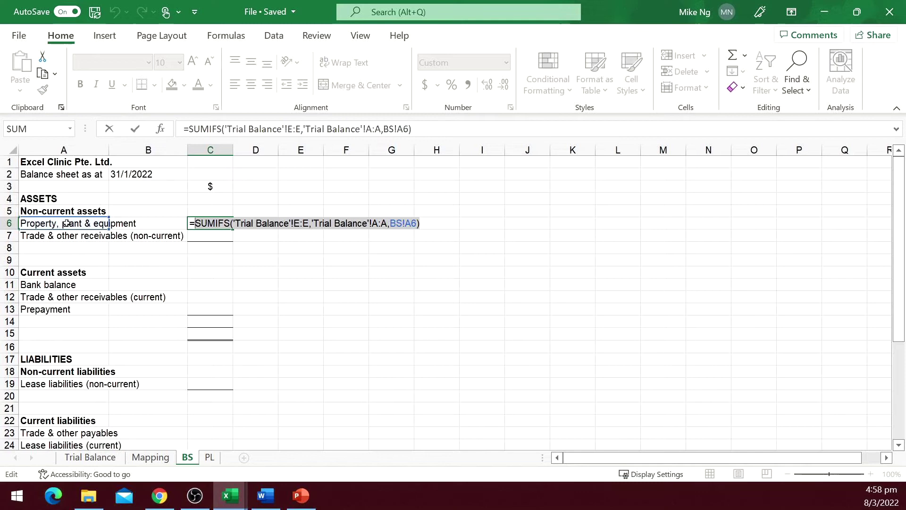
pyautogui.hotkey('ctrl', 'c')
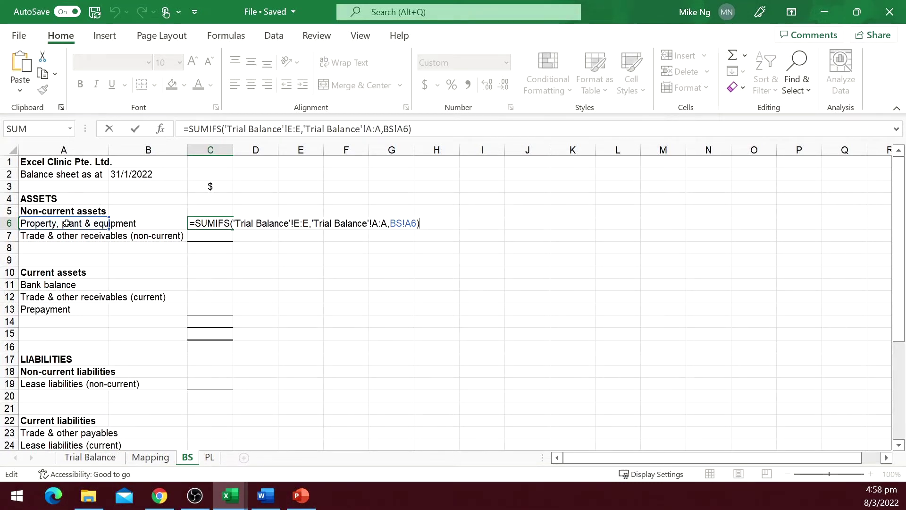
pyautogui.write('-')
pyautogui.hotkey('ctrl', 'v')
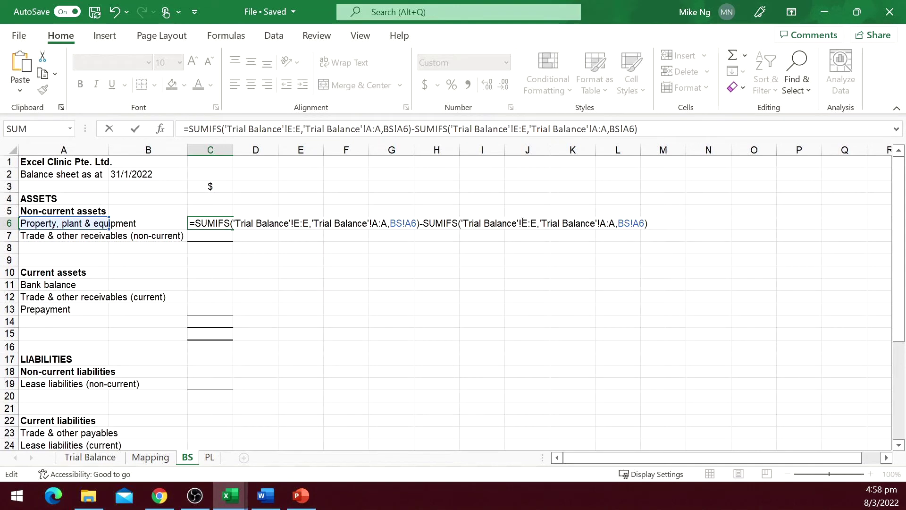
pyautogui.doubleClick(523, 222)
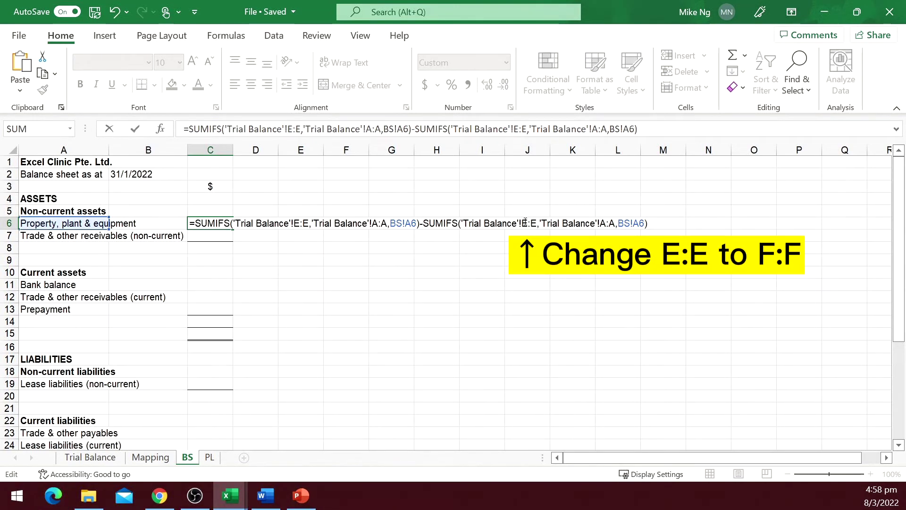
pyautogui.write('F')
pyautogui.press('Delete')
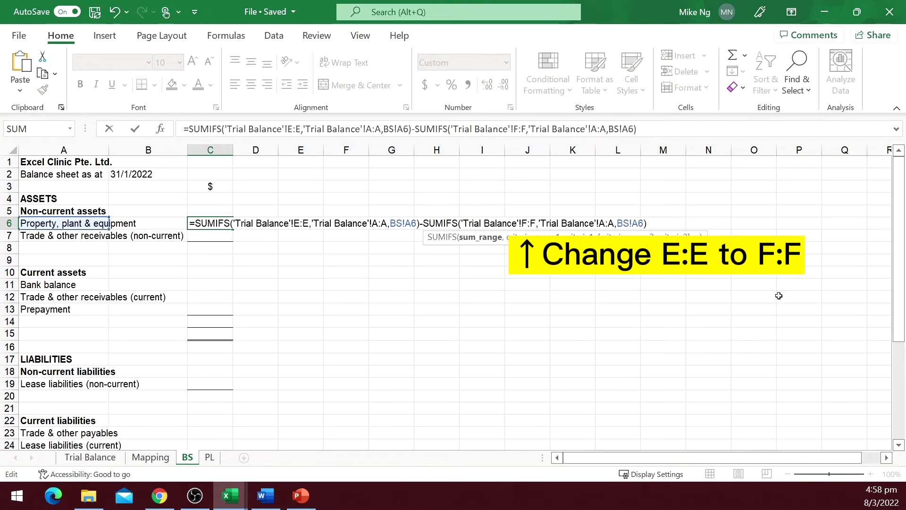
pyautogui.write('F')
pyautogui.press('Return')
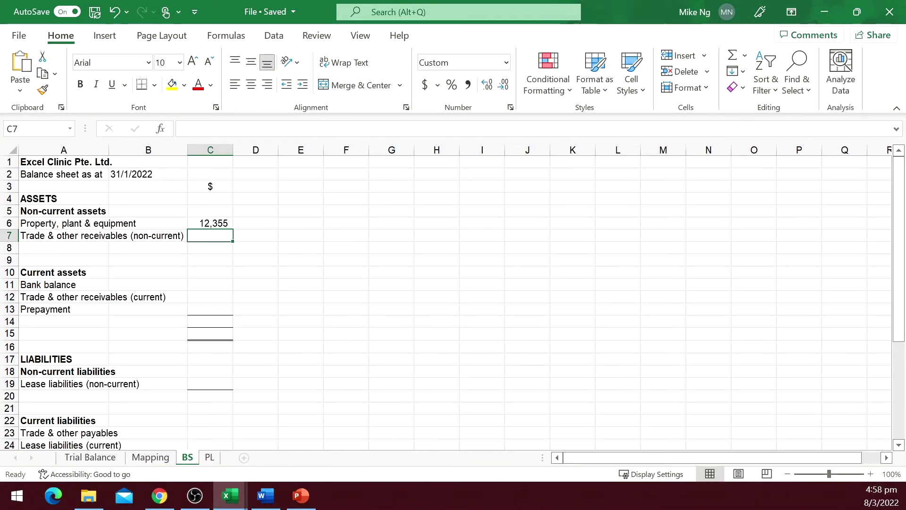
# Copy the C6 formula into C7 and C11:C13, giving 60, 64,378, 6,375 and 4,074
pyautogui.click(213, 223)
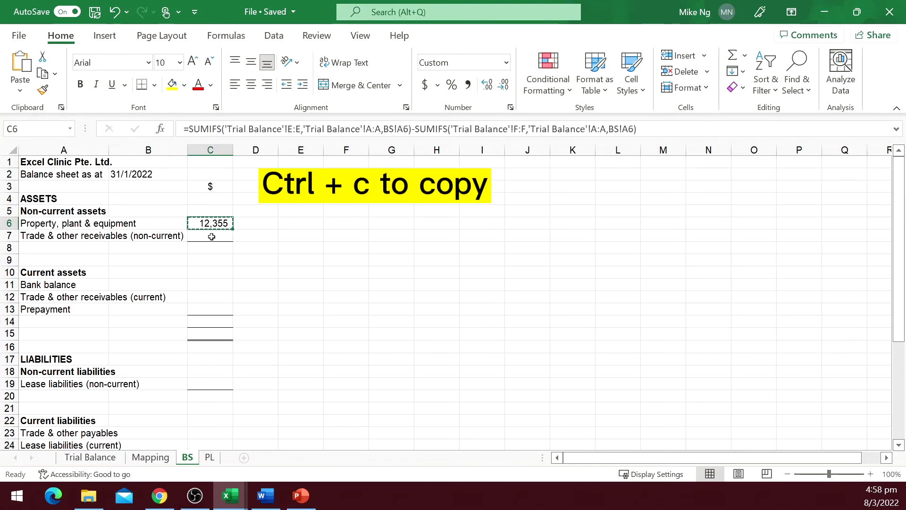
pyautogui.hotkey('ctrl', 'c')
pyautogui.click(213, 236)
pyautogui.moveTo(214, 288); pyautogui.dragTo(214, 309)
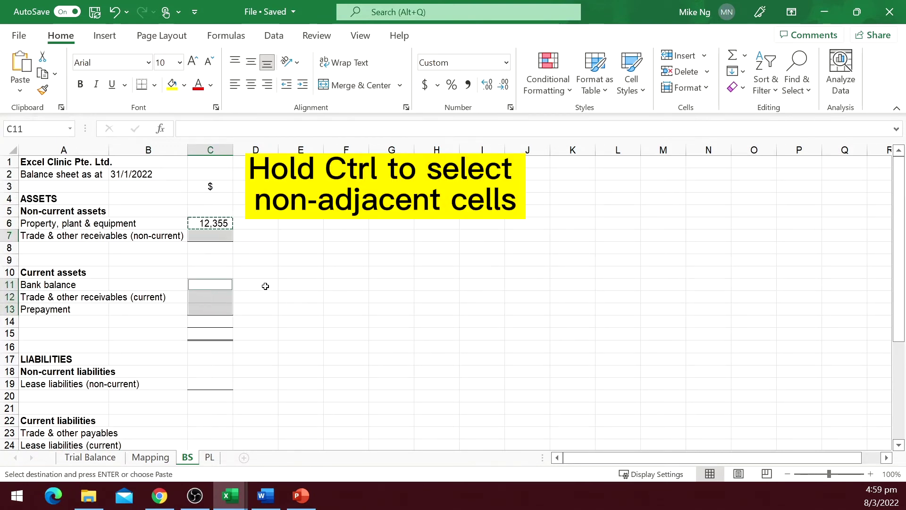
pyautogui.click(286, 270)
pyautogui.scroll(-2, 285, 270)
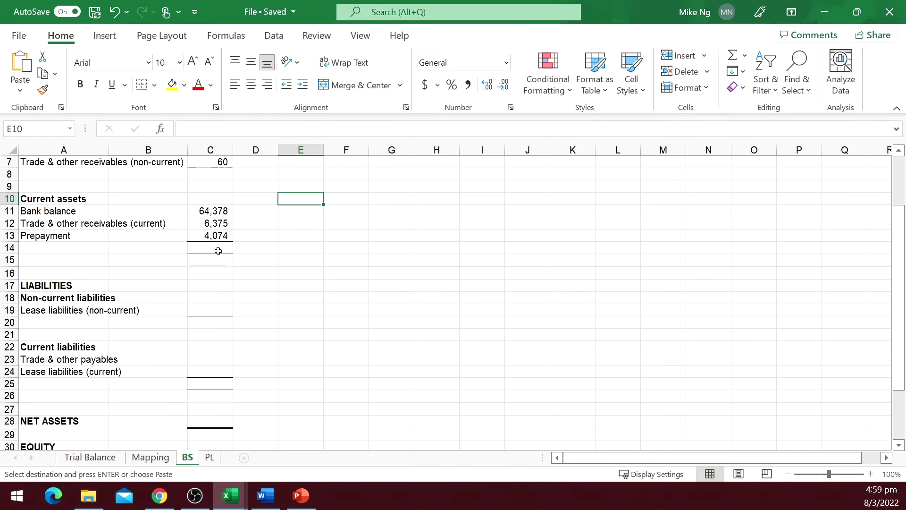
pyautogui.click(206, 210)
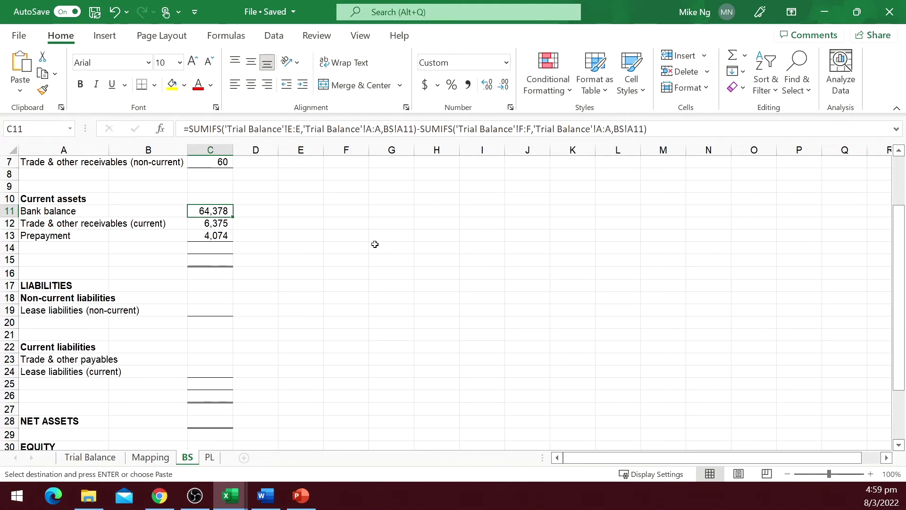
pyautogui.click(211, 306)
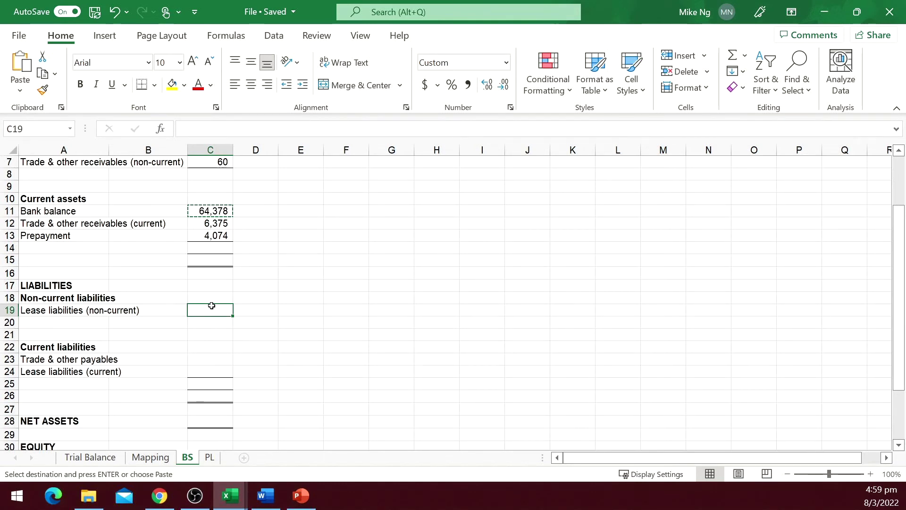
# Paste the SUMIFS into C19 and wrap it as =-(…) to reverse its sign
pyautogui.hotkey('ctrl', 'v')
pyautogui.click(187, 129)
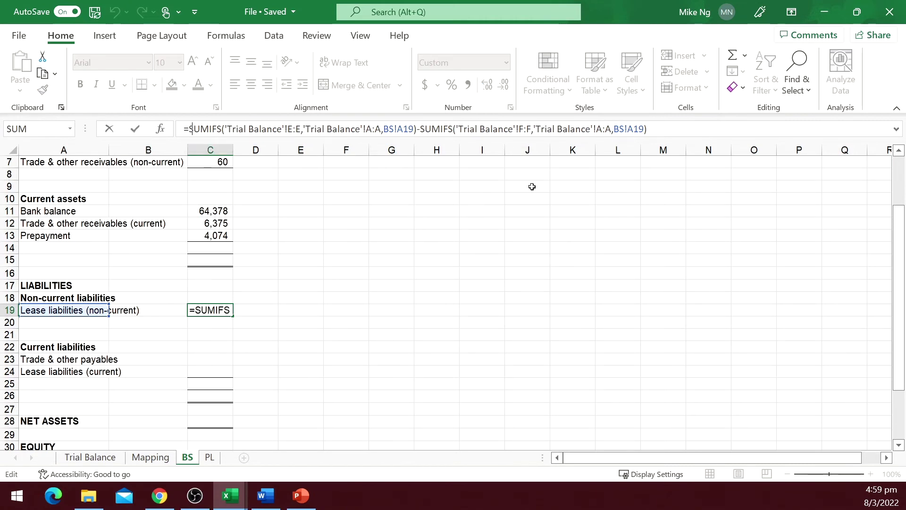
pyautogui.write('-(')
pyautogui.press('End')
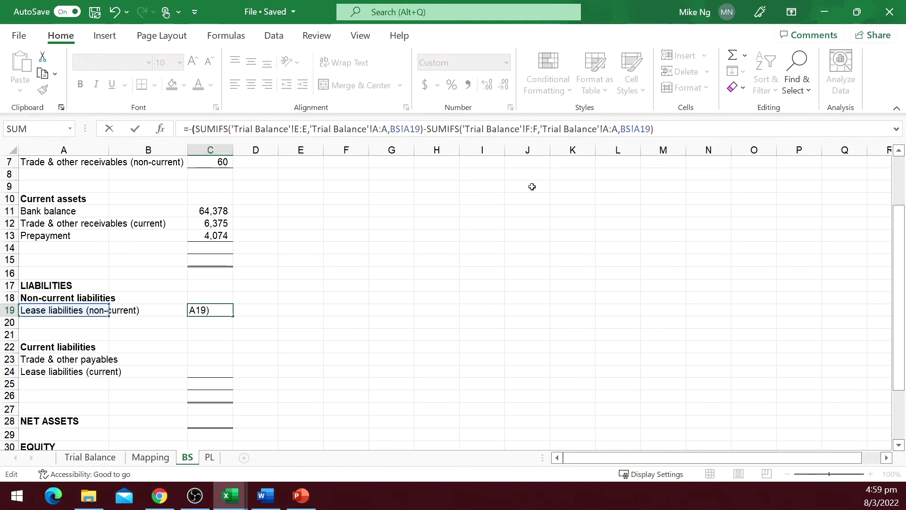
pyautogui.write(')')
pyautogui.hotkey('ctrl', 'Return')
# Copy the sign-reversed C19 formula into C23:C24 and C31:C32 for the remaining liability and equity lines
pyautogui.hotkey('ctrl', 'c')
pyautogui.moveTo(210, 359); pyautogui.dragTo(212, 368)
pyautogui.scroll(-4, 201, 310)
pyautogui.moveTo(202, 310); pyautogui.dragTo(203, 323)
pyautogui.hotkey('ctrl', 'v')
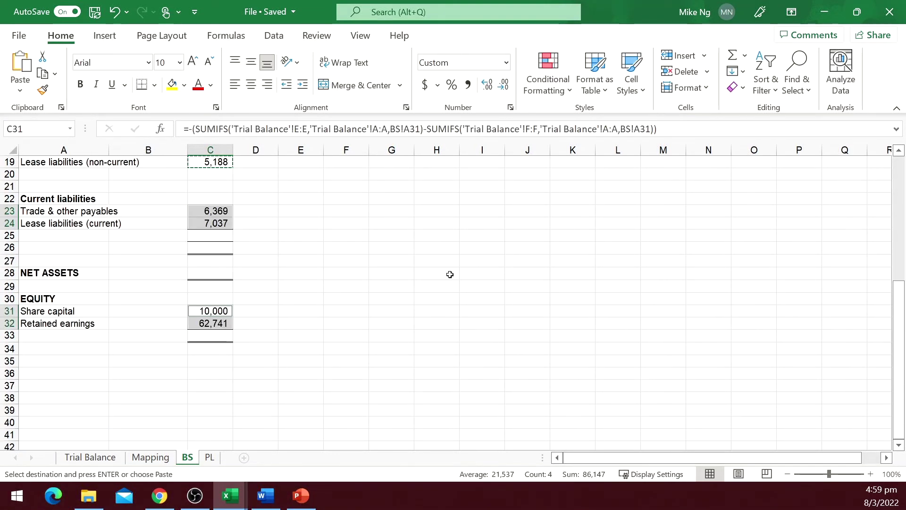
pyautogui.scroll(6, 242, 287)
pyautogui.click(210, 248)
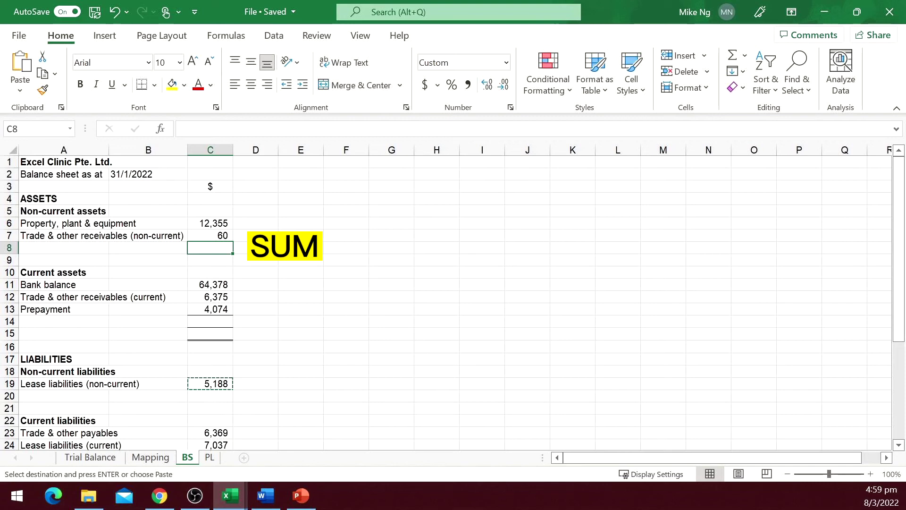
# Insert blank rows above rows 8, 14, 20, 25 and 33 of the balance sheet
pyautogui.click(7, 247)
pyautogui.keyDown('ctrl'); pyautogui.click(7, 321); pyautogui.keyUp('ctrl')
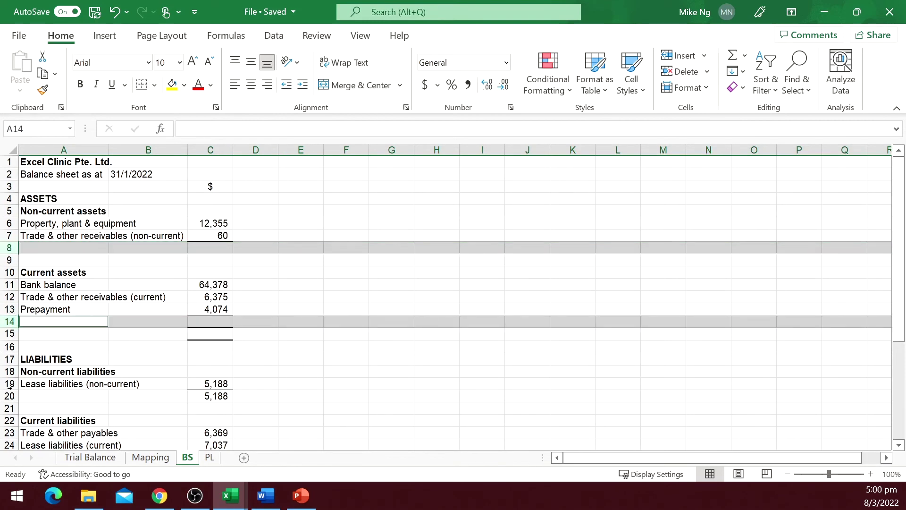
pyautogui.keyDown('ctrl'); pyautogui.click(7, 396); pyautogui.keyUp('ctrl')
pyautogui.scroll(-4, 8, 396)
pyautogui.keyDown('ctrl'); pyautogui.click(8, 310); pyautogui.keyUp('ctrl')
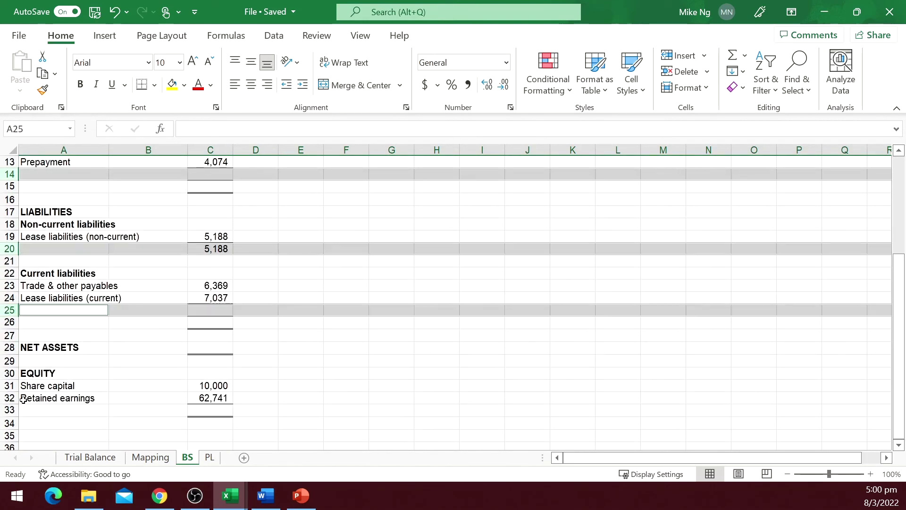
pyautogui.keyDown('ctrl'); pyautogui.click(9, 409); pyautogui.keyUp('ctrl')
pyautogui.rightClick(8, 409)
pyautogui.click(56, 268)
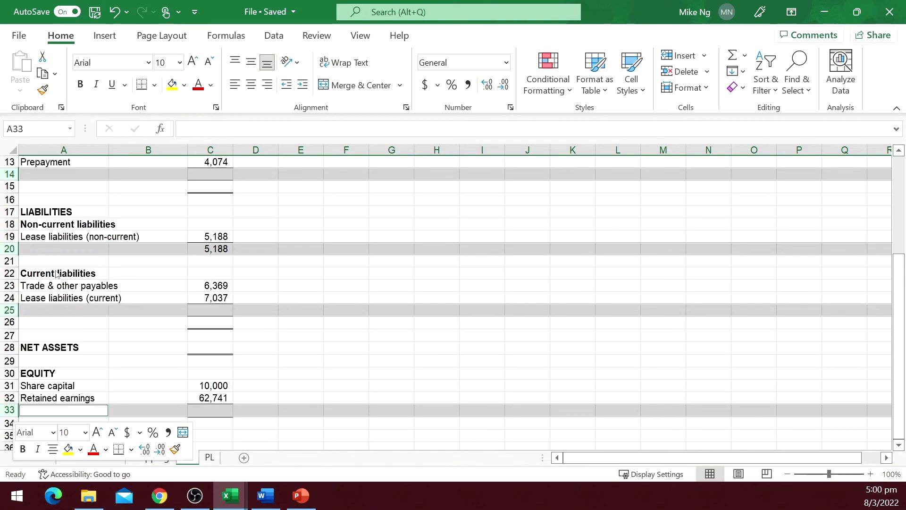
pyautogui.click(172, 200)
# Shrink the new spacer rows 8, 15, 22, 28 and 37 to a thin height
pyautogui.scroll(4, 175, 226)
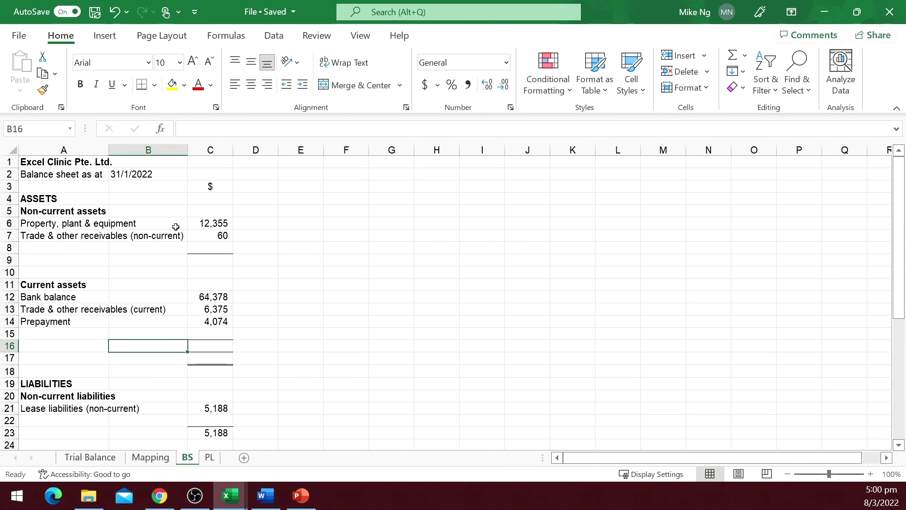
pyautogui.click(9, 248)
pyautogui.click(9, 333)
pyautogui.scroll(-3, 24, 307)
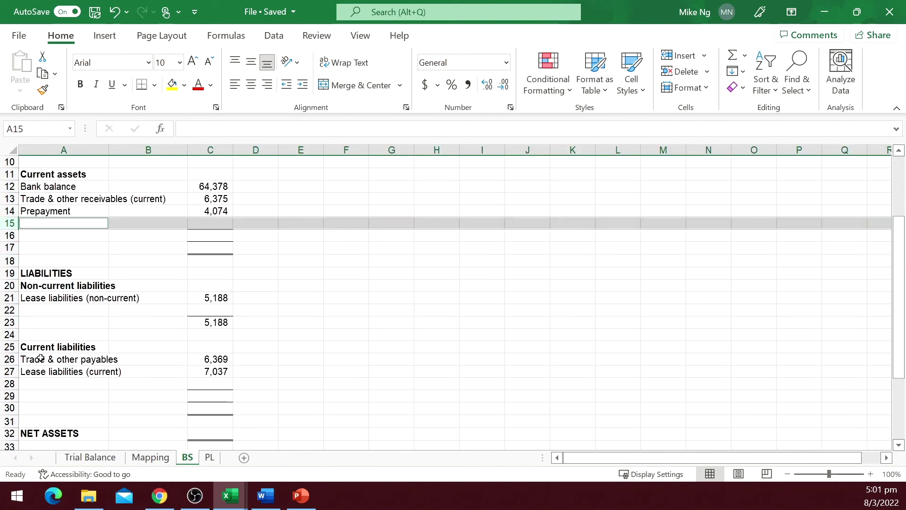
pyautogui.keyDown('ctrl'); pyautogui.click(9, 310); pyautogui.keyUp('ctrl')
pyautogui.scroll(-3, 9, 302)
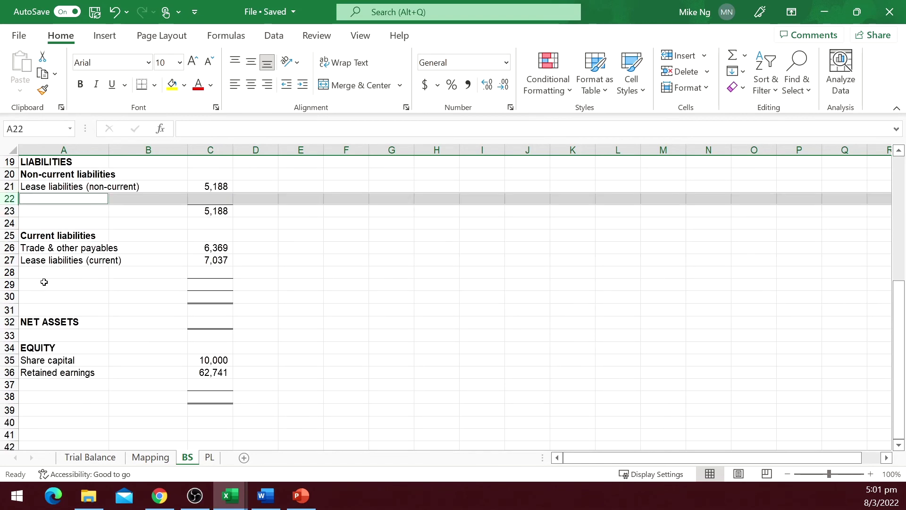
pyautogui.keyDown('ctrl'); pyautogui.click(10, 273); pyautogui.keyUp('ctrl')
pyautogui.keyDown('ctrl'); pyautogui.click(10, 384); pyautogui.keyUp('ctrl')
pyautogui.moveTo(12, 392); pyautogui.dragTo(16, 382)
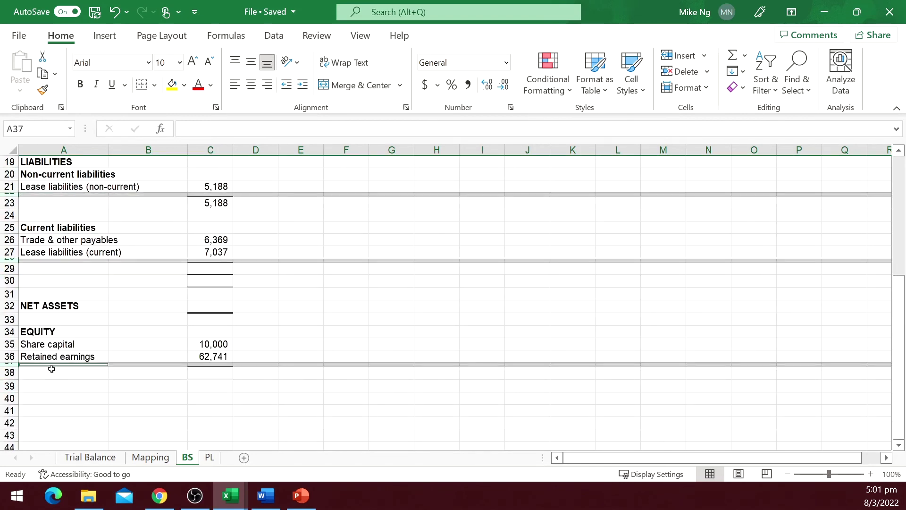
pyautogui.click(445, 309)
pyautogui.scroll(6, 186, 249)
pyautogui.click(207, 252)
# Total the non-current assets in C9 with a =SUM over the asset amounts, giving 12,414
pyautogui.write('=sum(')
pyautogui.moveTo(213, 223); pyautogui.dragTo(215, 235)
pyautogui.press('Return')
# Insert rows above the subtotal and inspect whether the SUM range expands to include them
pyautogui.rightClick(10, 244)
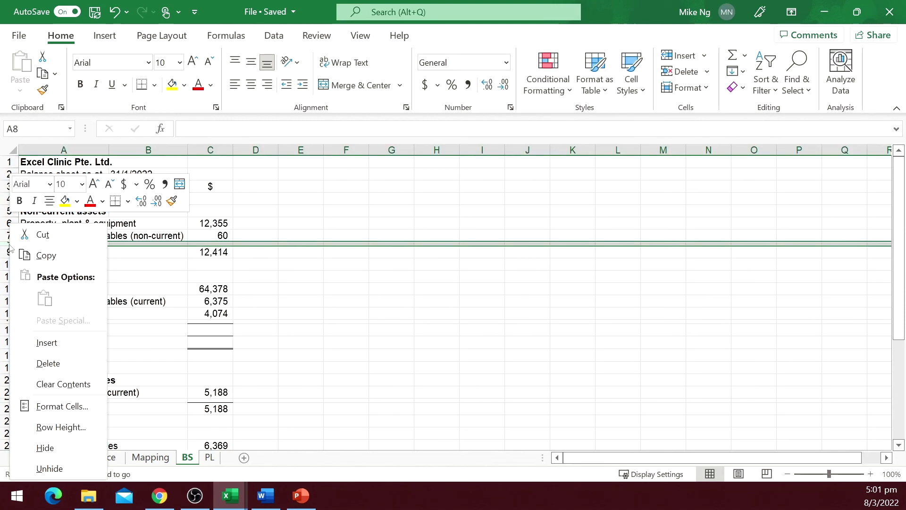
pyautogui.click(43, 342)
pyautogui.click(211, 264)
pyautogui.press('F2')
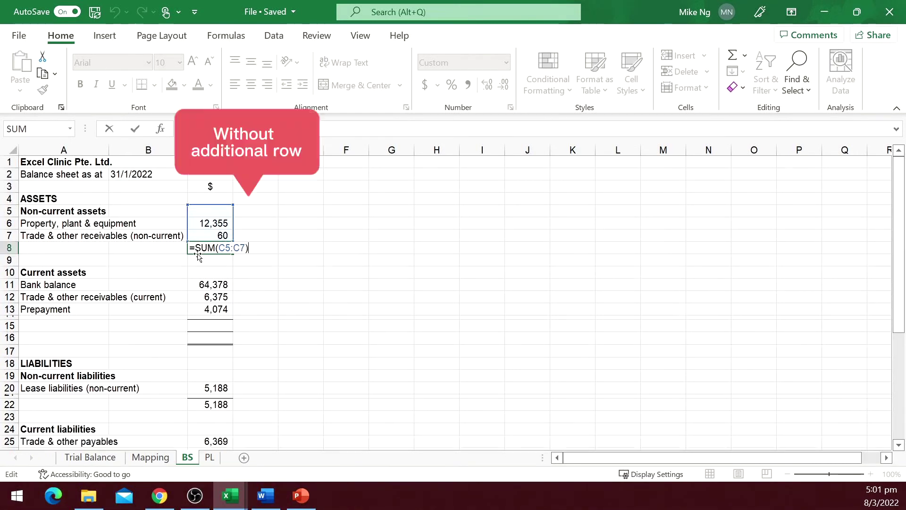
pyautogui.press('Escape')
pyautogui.rightClick(9, 247)
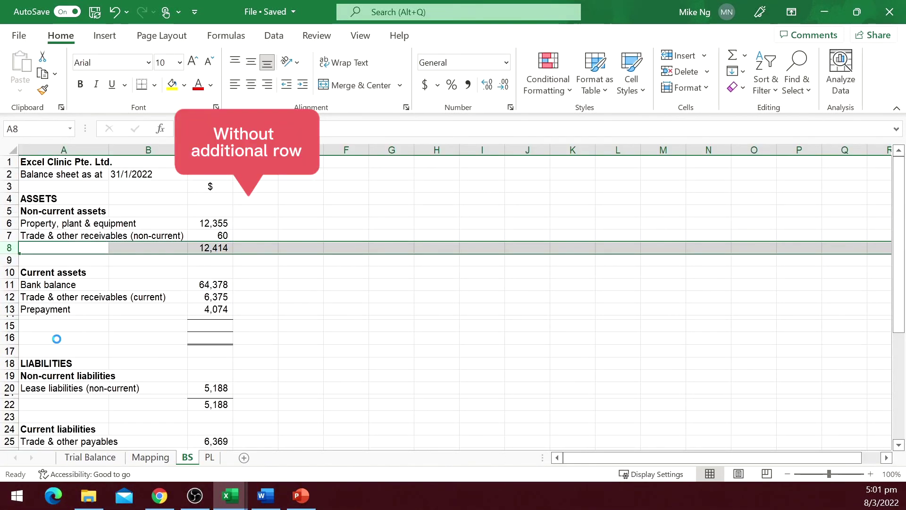
pyautogui.click(47, 342)
pyautogui.click(198, 260)
pyautogui.press('F2')
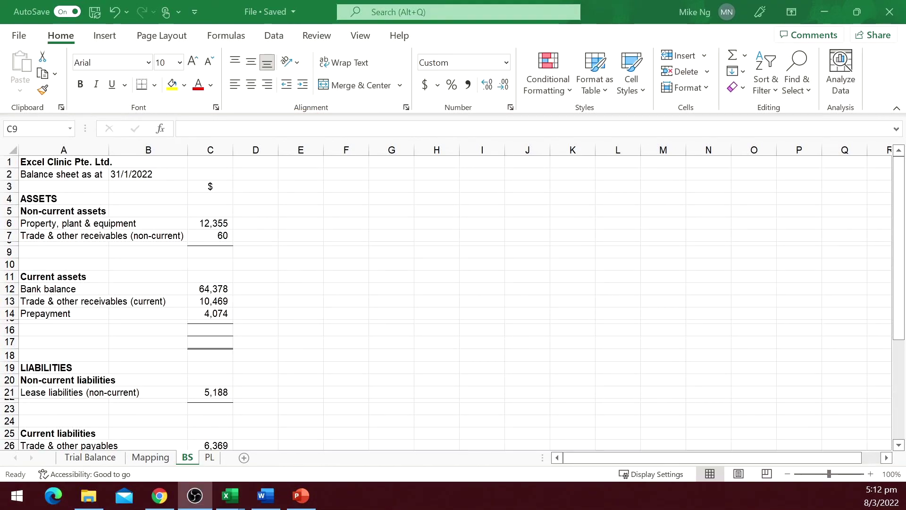
# Enter the remaining SUM subtotal and start the C17 total assets SUM with the non-current subtotal
pyautogui.write('=sum(')
pyautogui.moveTo(210, 223); pyautogui.dragTo(210, 235)
pyautogui.press('Return')
pyautogui.click(210, 341)
pyautogui.write('=sum(')
pyautogui.click(215, 251)
pyautogui.write(',')
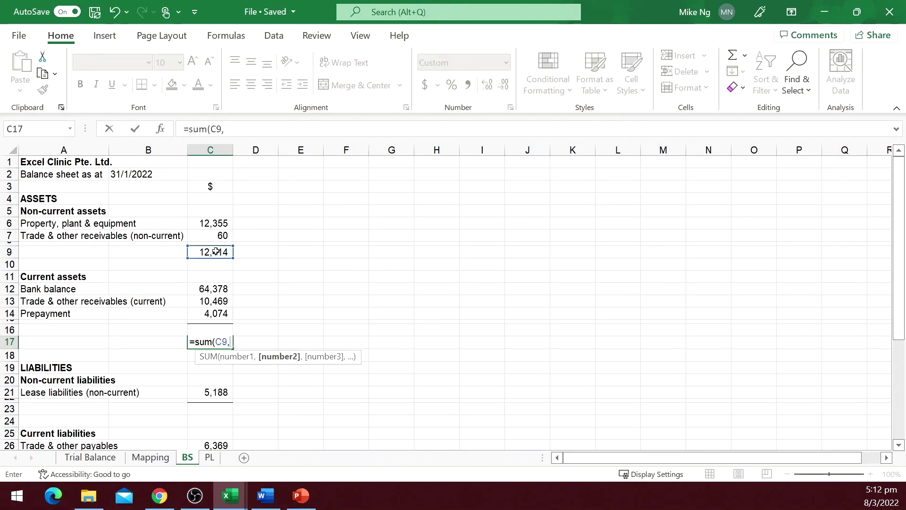
# Enter the check formula in C40 subtracting the equity total C38 from net assets
pyautogui.write('=')
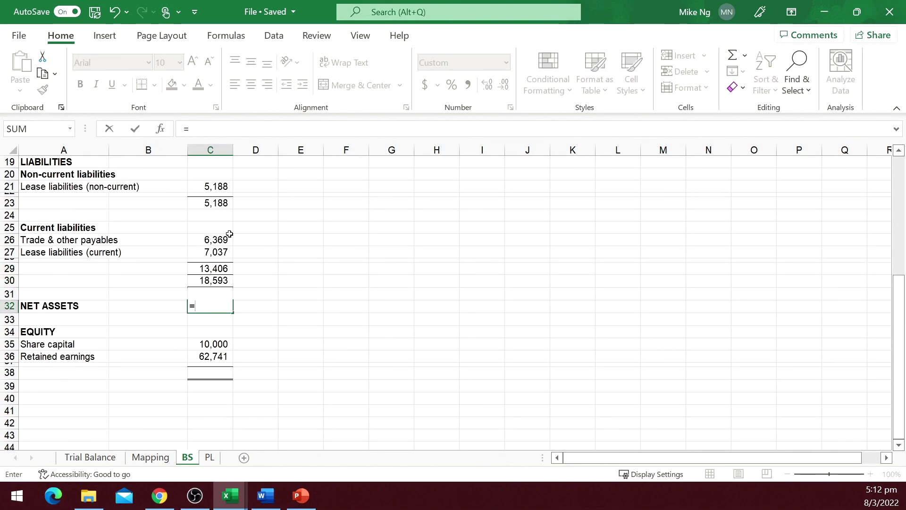
pyautogui.write('=')
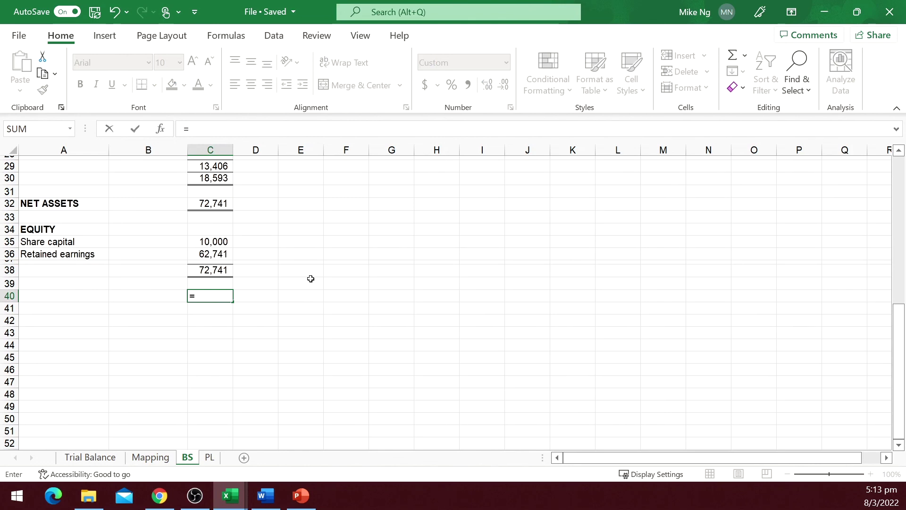
pyautogui.press('Up')
pyautogui.press('Up')
pyautogui.press('Up')
pyautogui.press('Up')
pyautogui.press('Up')
pyautogui.press('Up')
pyautogui.press('Up')
pyautogui.write('-')
pyautogui.press('Up')
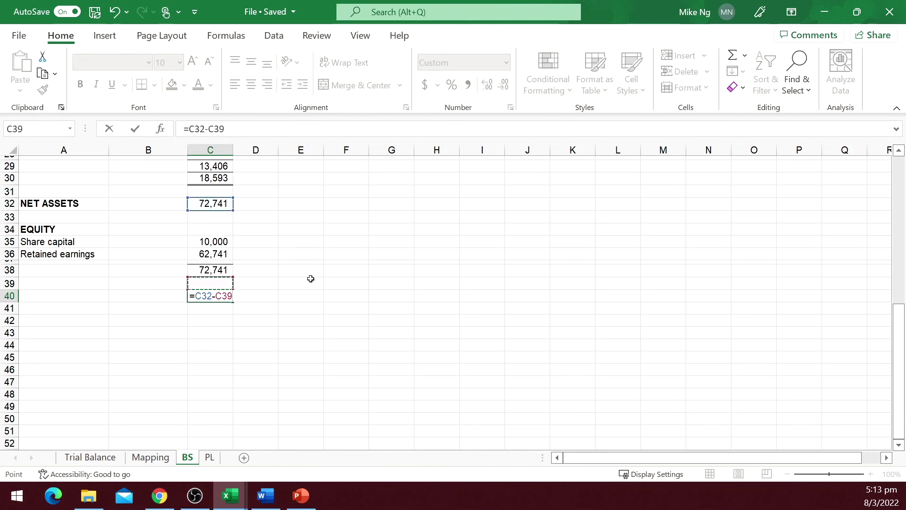
pyautogui.press('Up')
pyautogui.press('Return')
# Label A40 'Check' and set the check row to font size 8
pyautogui.press('Left')
pyautogui.press('Left')
pyautogui.press('Up')
pyautogui.write('C')
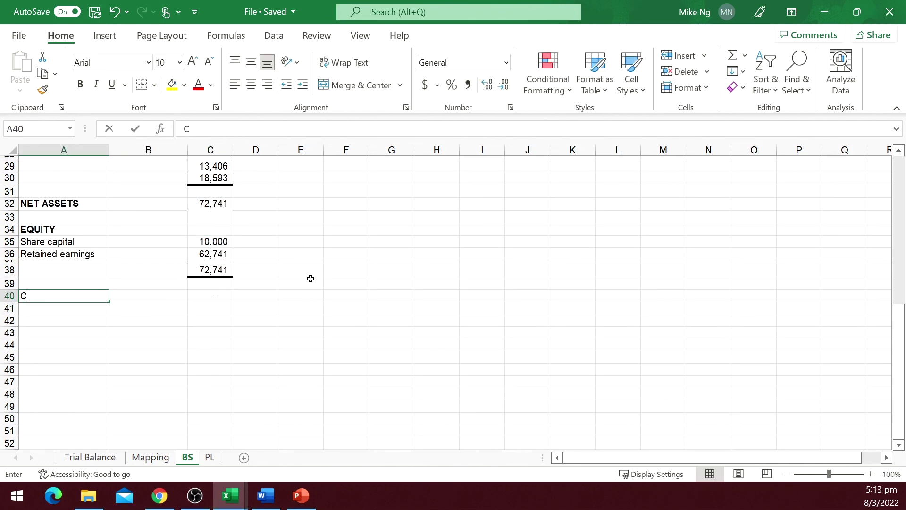
pyautogui.write('heck')
pyautogui.press('Return')
pyautogui.press('Up')
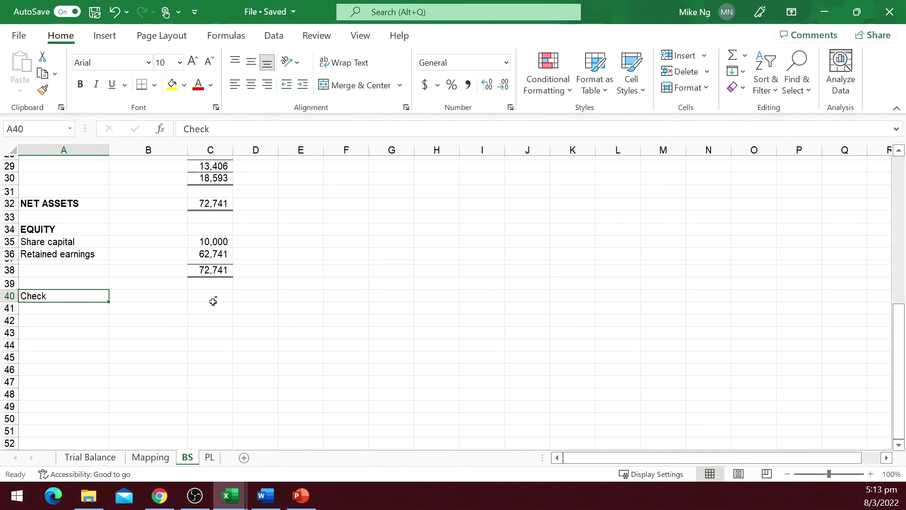
pyautogui.hotkey('shift', 'Right')
pyautogui.hotkey('shift', 'Right')
pyautogui.hotkey('alt', 'h')
pyautogui.write('fs8')
pyautogui.press('Return')
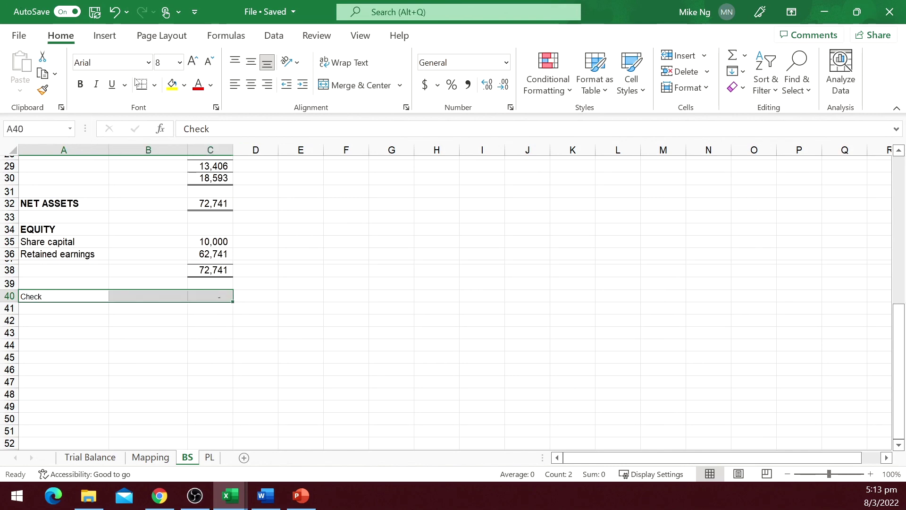
# On PL, build the Revenue SUMIFS of Trial Balance debits minus credits, keyed on the Profit & loss column and A5
pyautogui.click(122, 269)
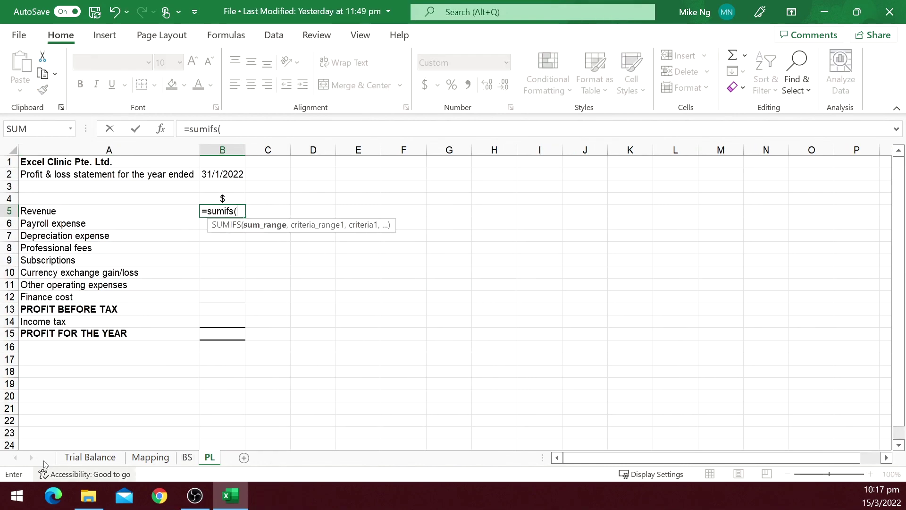
pyautogui.click(90, 457)
pyautogui.click(630, 149)
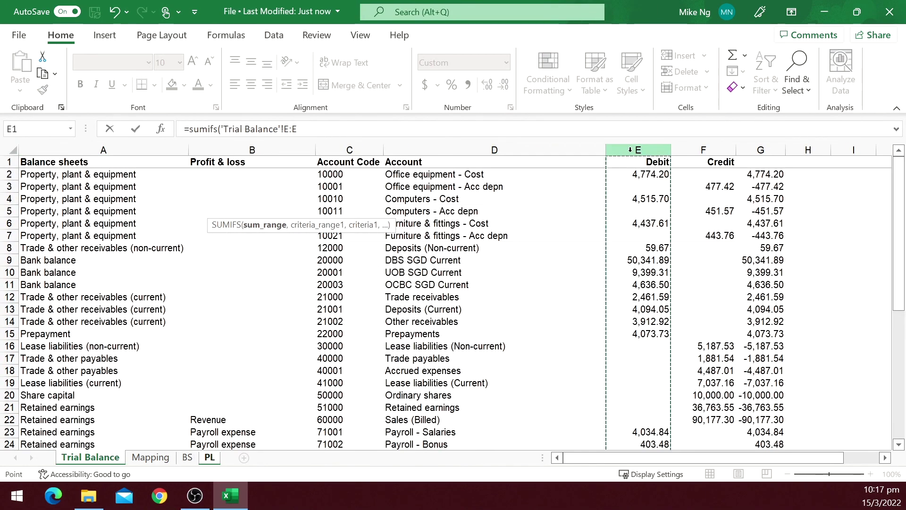
pyautogui.write(',')
pyautogui.click(252, 149)
pyautogui.write(',')
pyautogui.click(209, 457)
pyautogui.click(108, 211)
pyautogui.write(')-')
pyautogui.hotkey('ctrl', 'v')
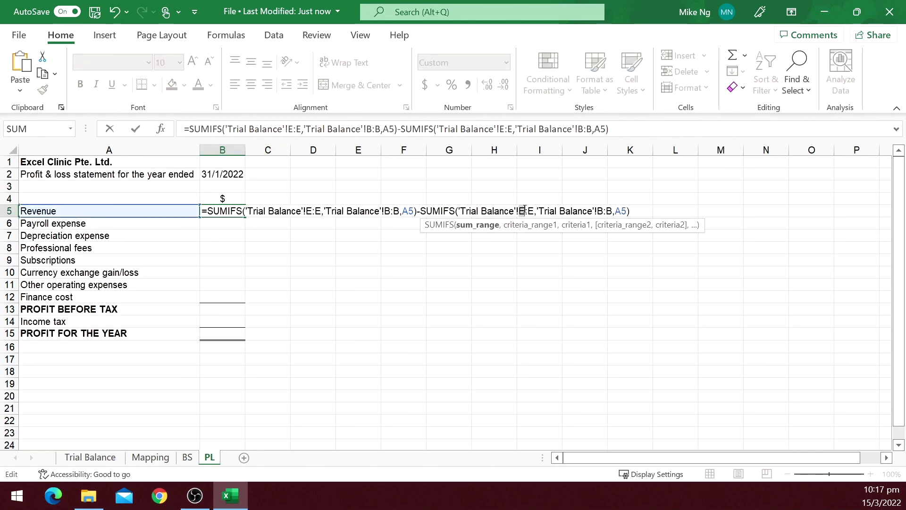
pyautogui.doubleClick(523, 210)
pyautogui.write('F:F')
pyautogui.hotkey('ctrl', 'Return')
# Fill the formula across the PL line items and AutoSum the totals, giving profit for the year 25,978
pyautogui.hotkey('ctrl', 'v')
pyautogui.press('Up')
pyautogui.hotkey('alt', '=')
pyautogui.press('Return')
pyautogui.press('Down')
pyautogui.hotkey('alt', '=')
pyautogui.press('Return')
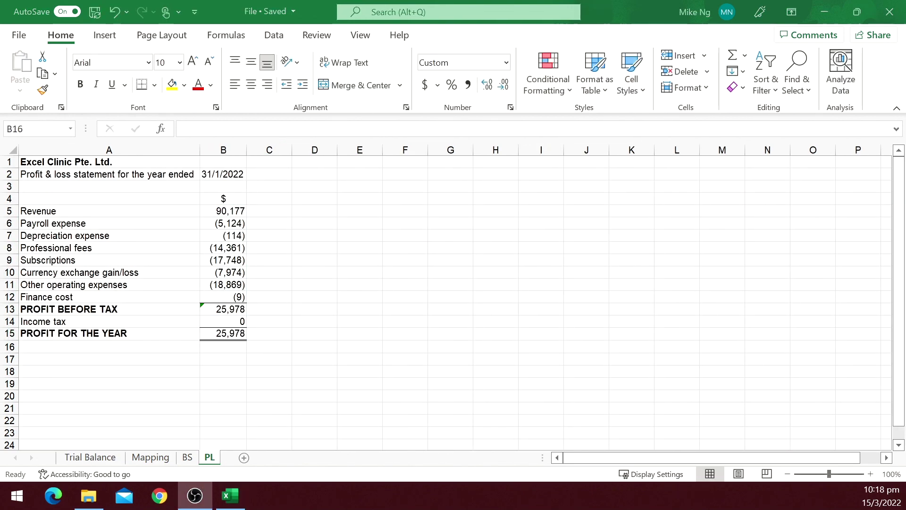
pyautogui.click(197, 460)
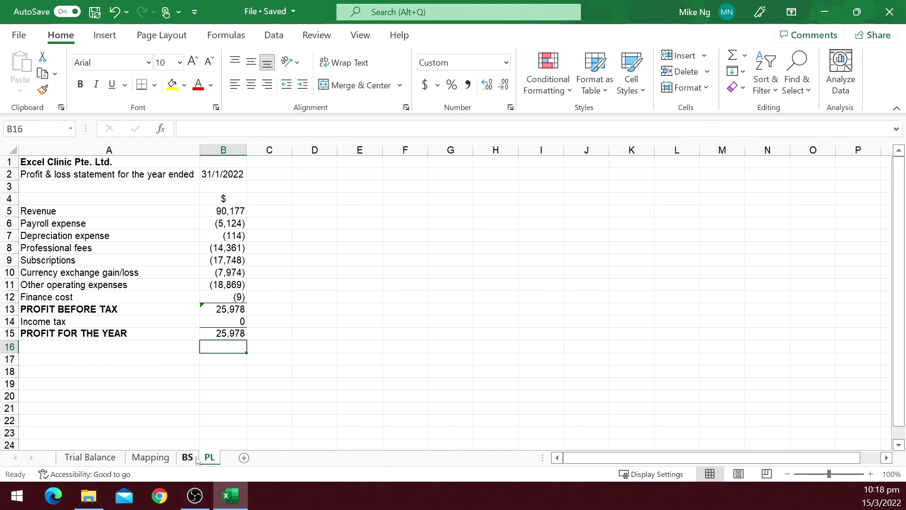
pyautogui.click(195, 458)
pyautogui.scroll(5, 250, 358)
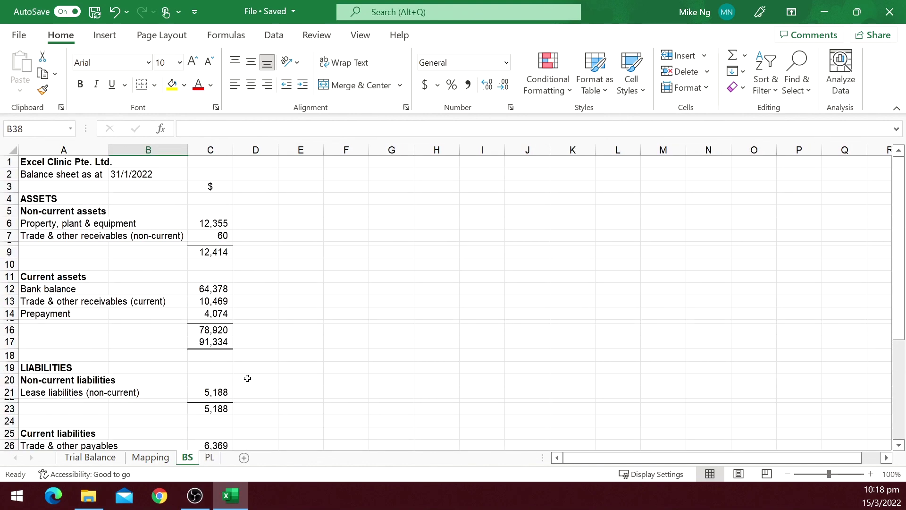
pyautogui.click(209, 457)
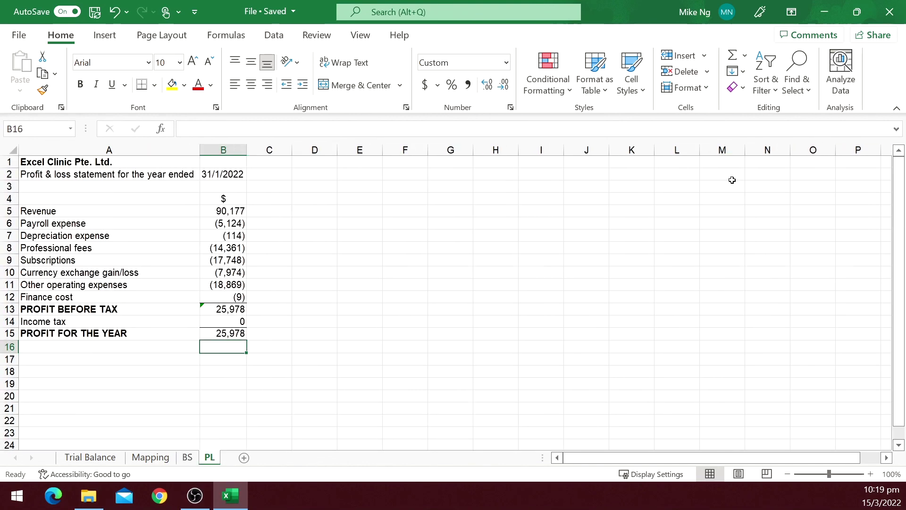